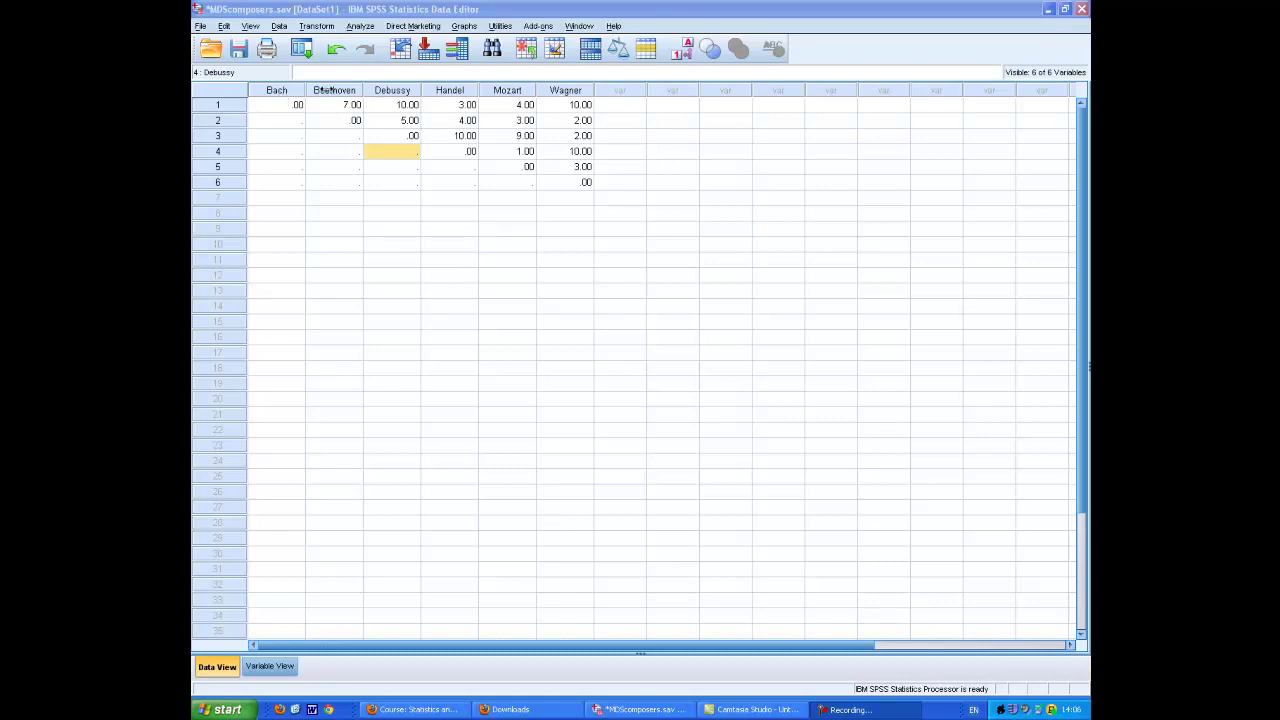
Step: Inspect the composer matrix cells, including Debussy's 5.00 in row 2 and an empty Beethoven cell
{"action": "left_click", "coordinate": [234, 108]}
{"action": "left_click", "coordinate": [229, 123]}
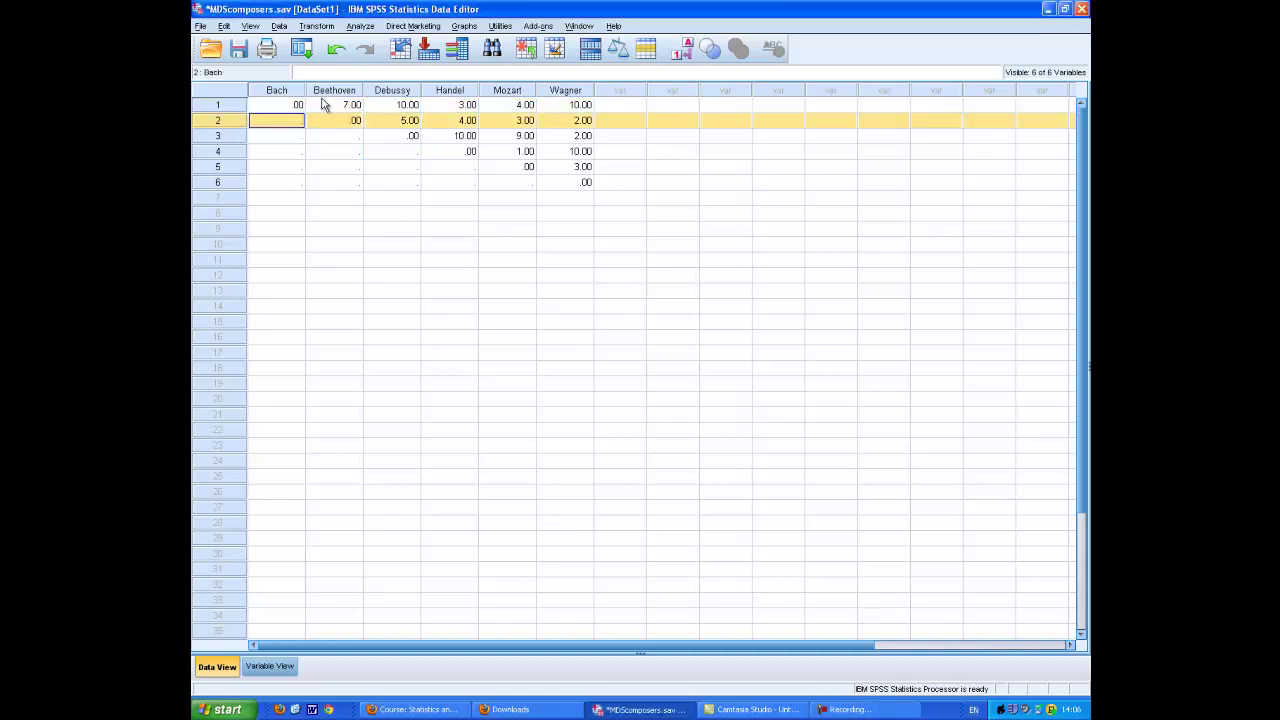
{"action": "left_click", "coordinate": [222, 137]}
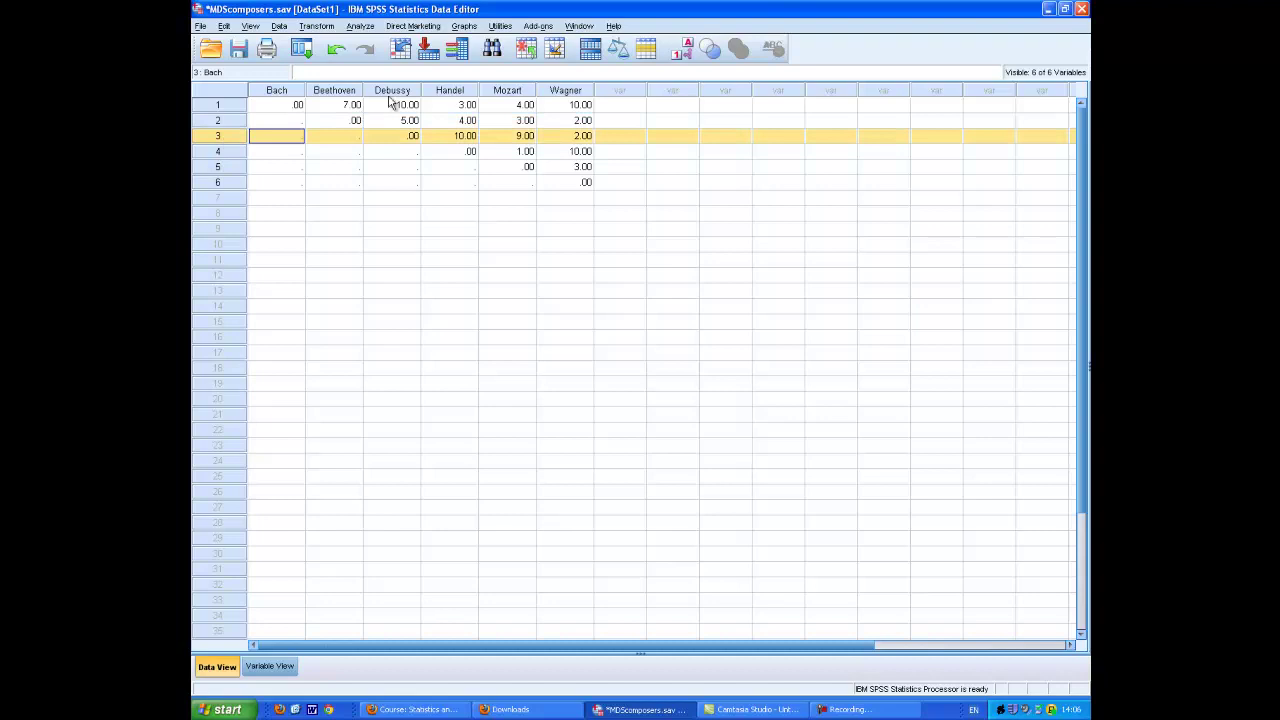
{"action": "left_click", "coordinate": [238, 168]}
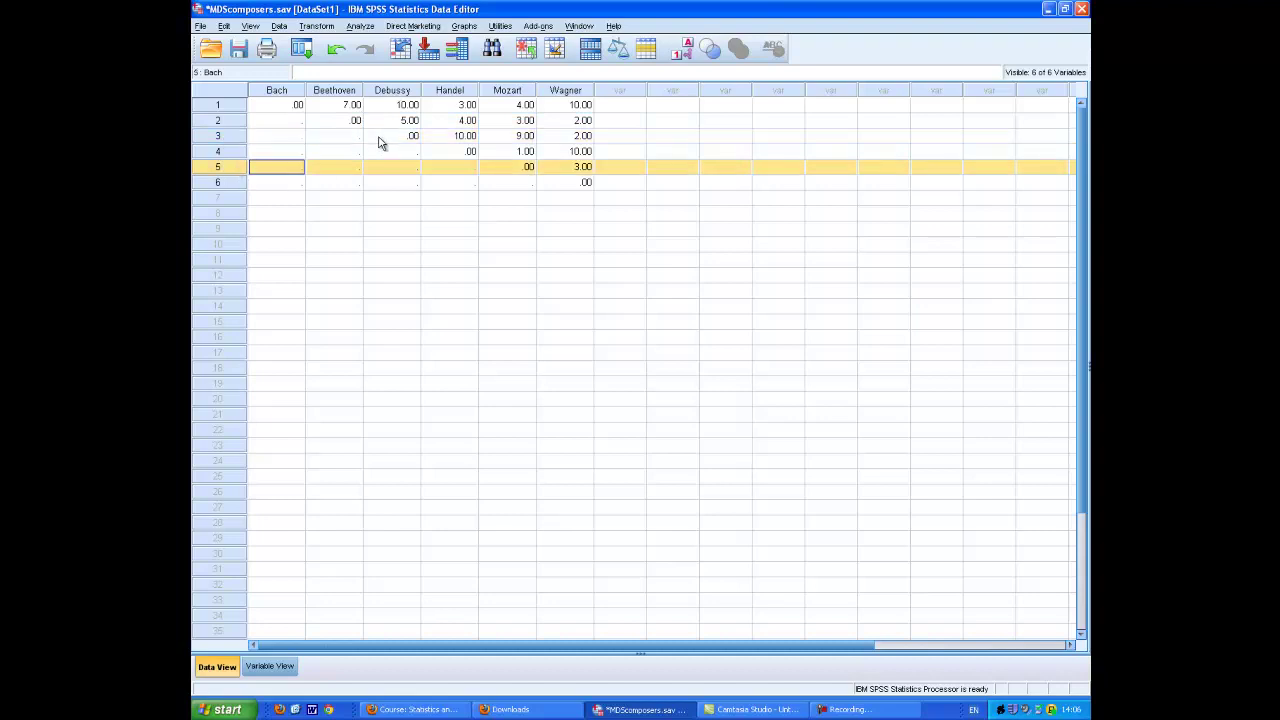
{"action": "left_click", "coordinate": [410, 121]}
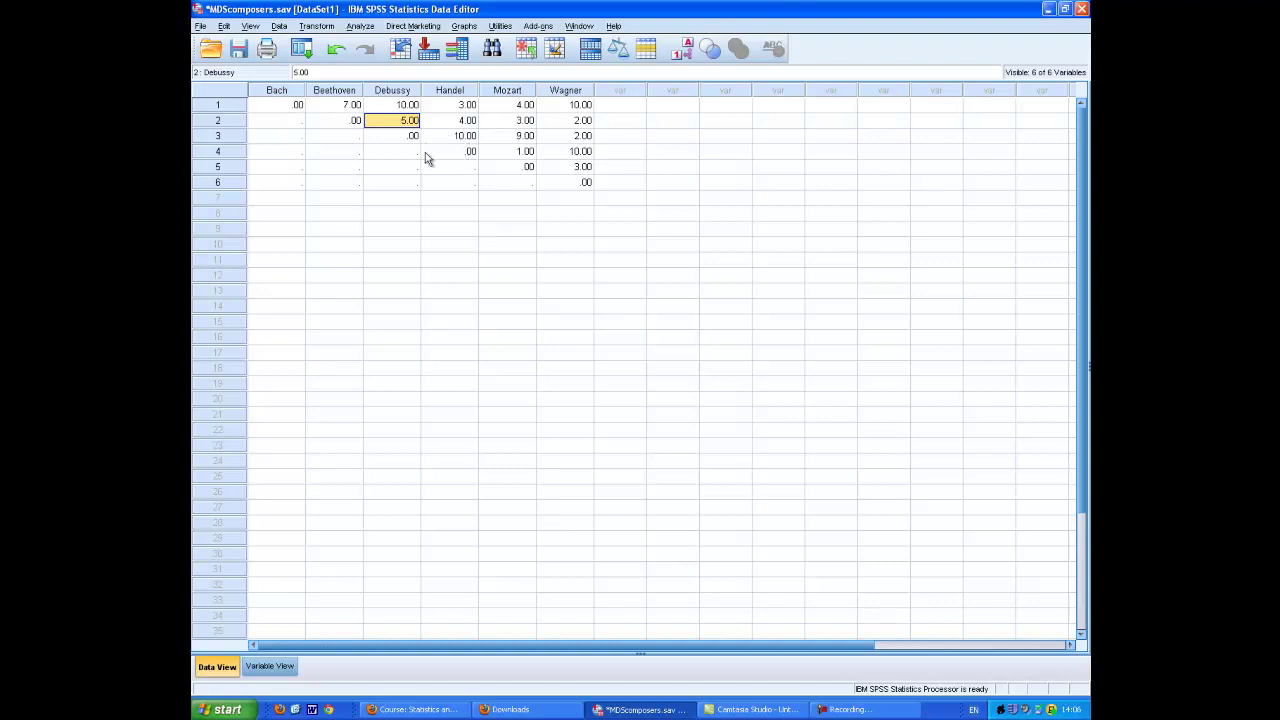
{"action": "left_click", "coordinate": [347, 141]}
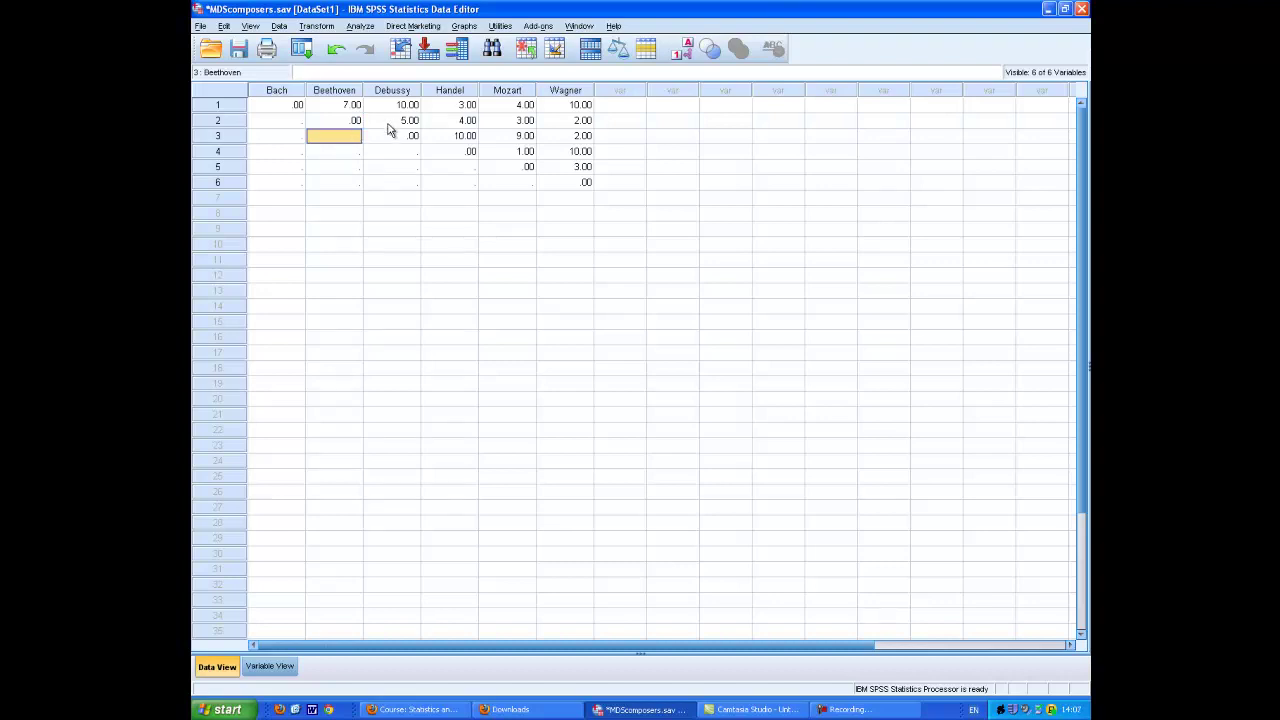
{"action": "left_click", "coordinate": [388, 124]}
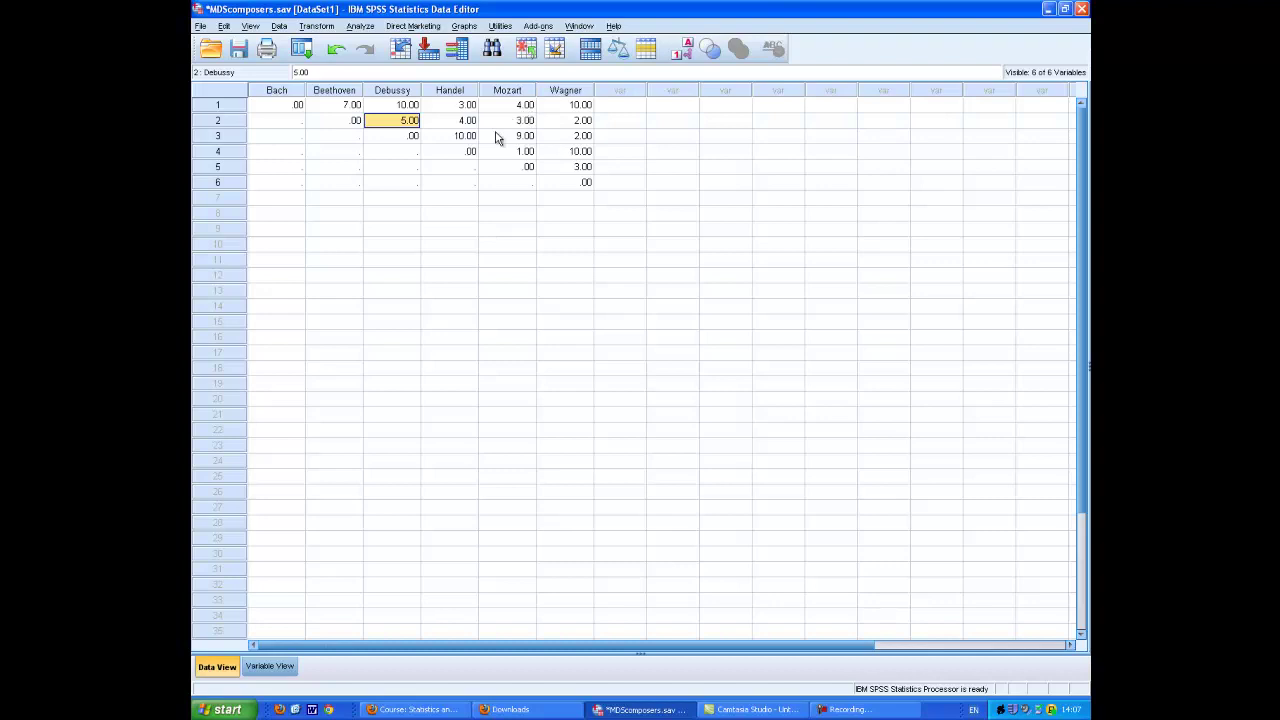
Step: Start Multidimensional Scaling (PROXSCAL) from Analyze > Scale, keeping the proximities-in-matrix format, and define it
{"action": "left_click", "coordinate": [360, 27]}
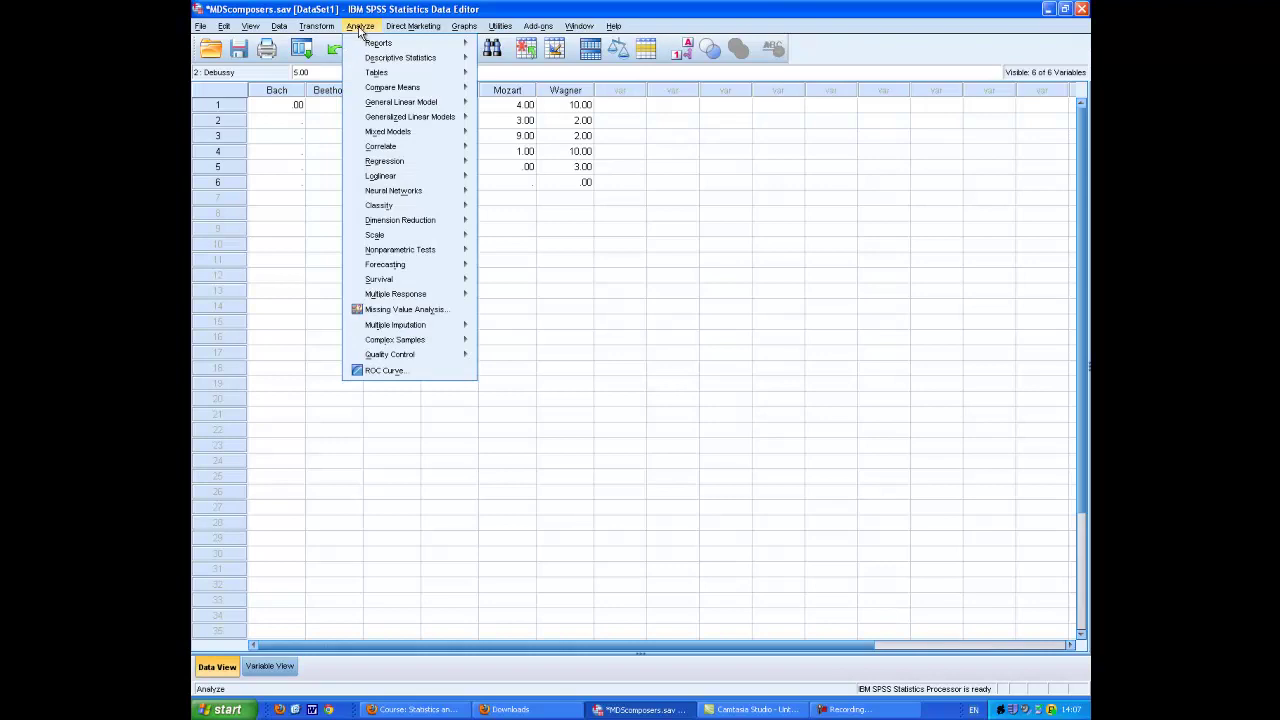
{"action": "mouse_move", "coordinate": [394, 240]}
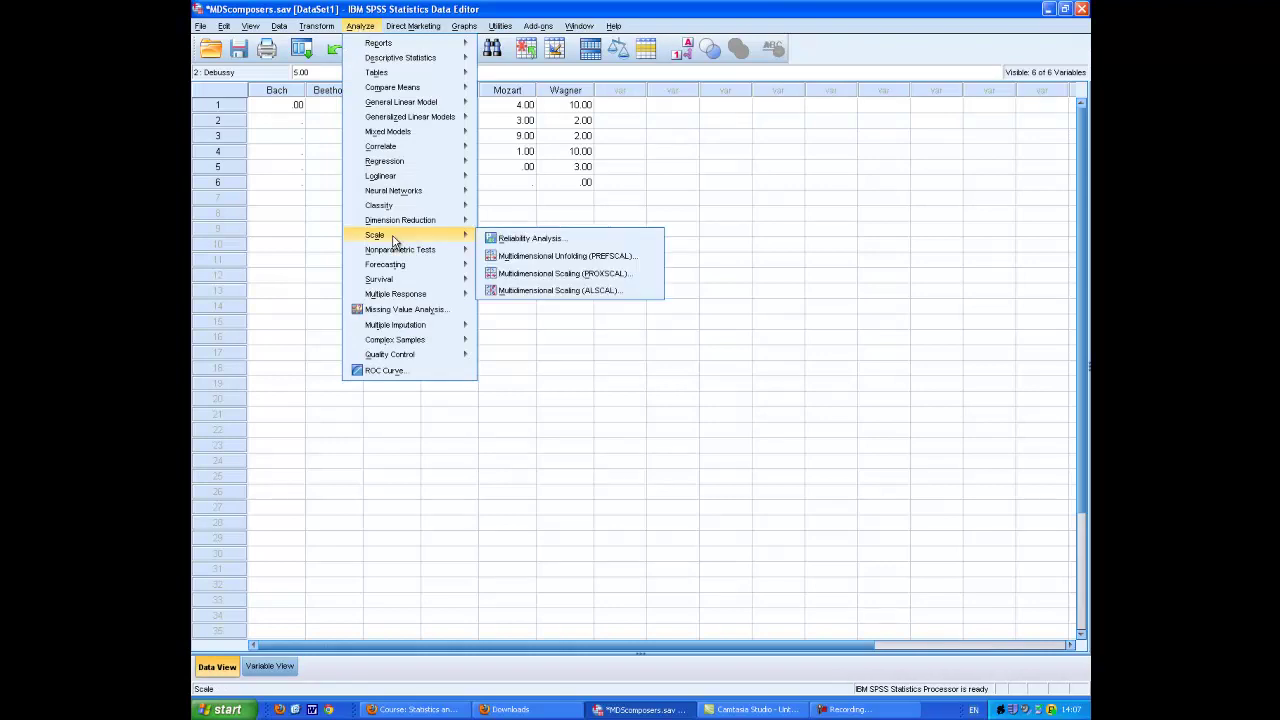
{"action": "left_click", "coordinate": [521, 274]}
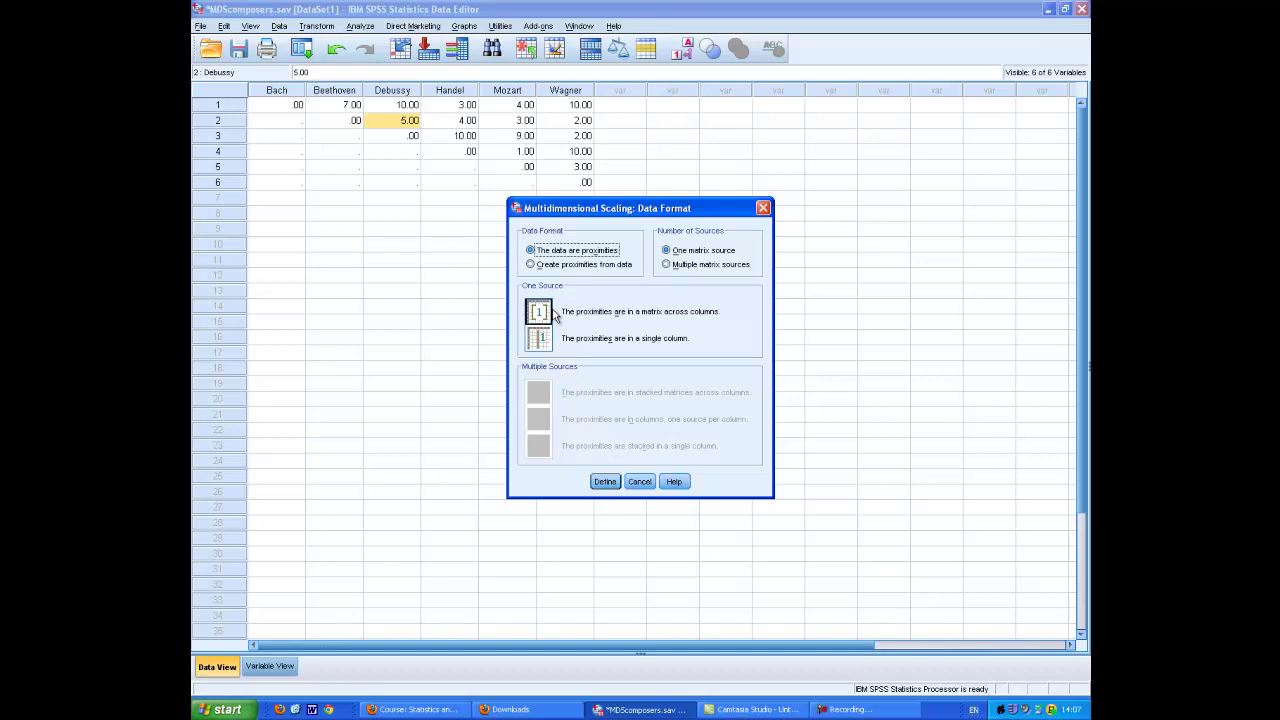
{"action": "left_click", "coordinate": [605, 482]}
{"action": "left_click", "coordinate": [605, 482]}
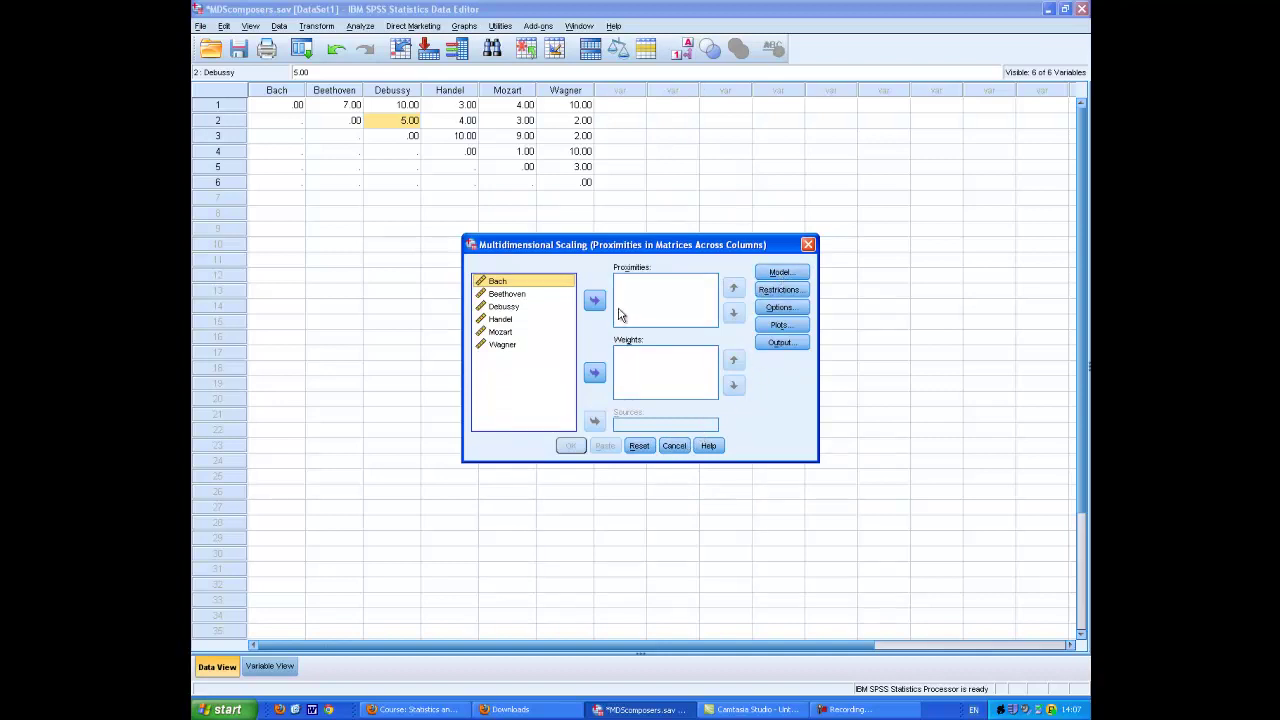
Step: Move all six composers, Bach through Wagner, into the Proximities list
{"action": "left_click", "coordinate": [508, 285]}
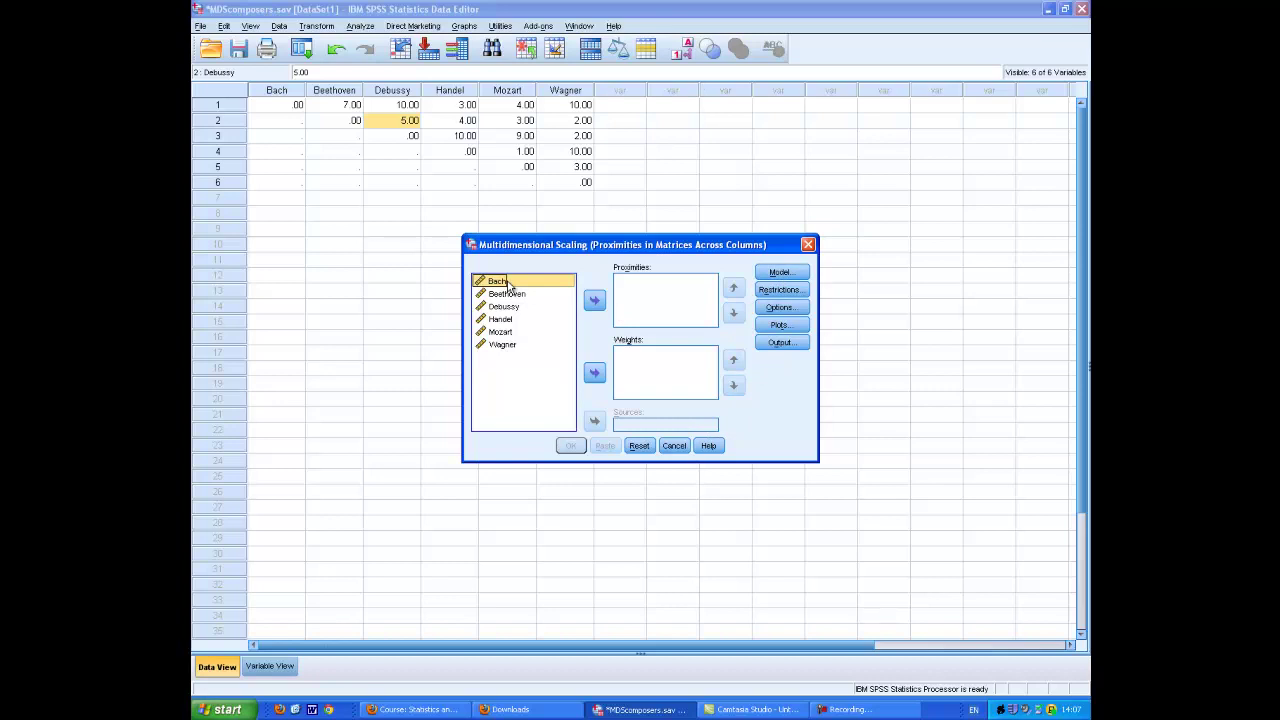
{"action": "left_click", "coordinate": [500, 345], "text": "shift"}
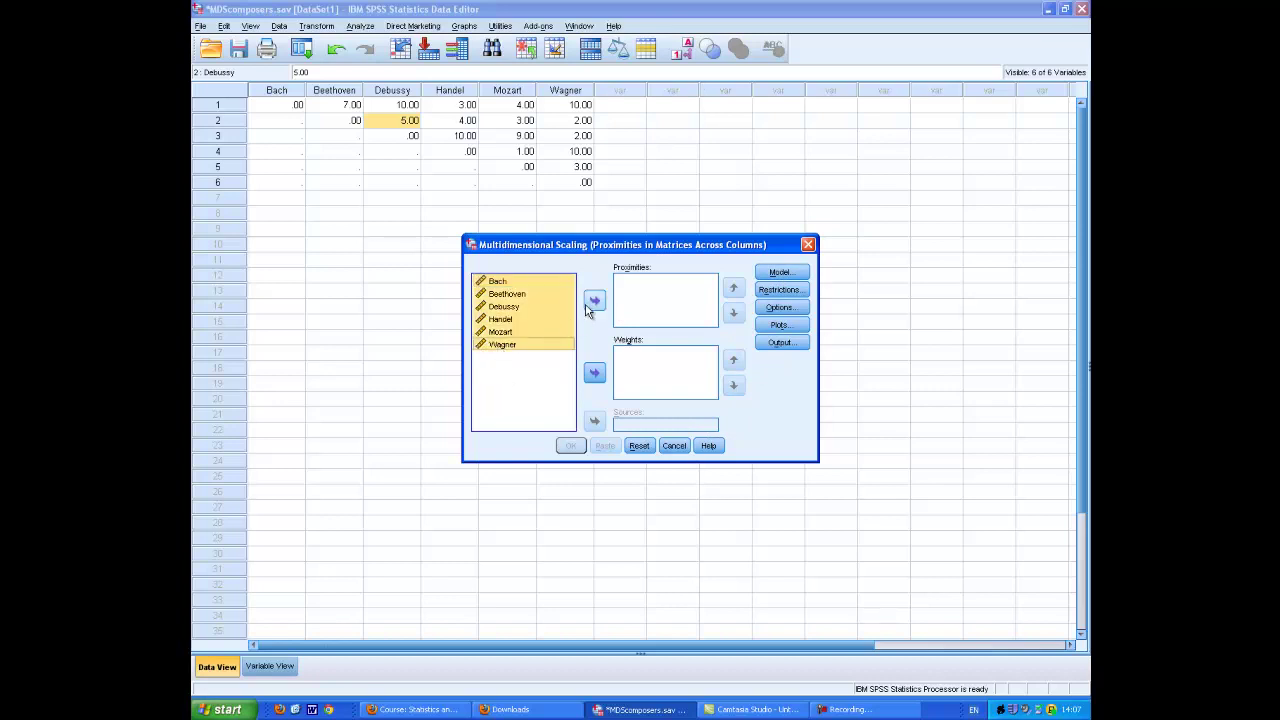
{"action": "left_click", "coordinate": [595, 302]}
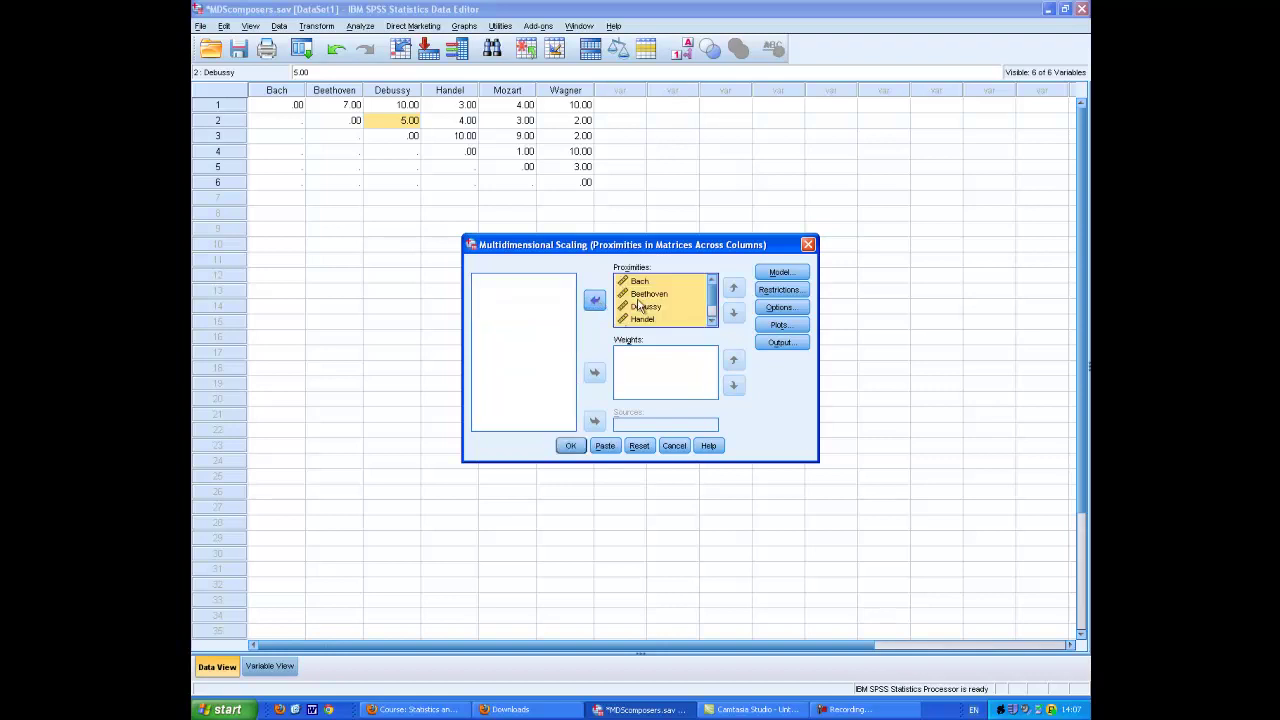
Step: Set the model's dimensions to a minimum of 1 and a maximum of 5
{"action": "left_click", "coordinate": [781, 274]}
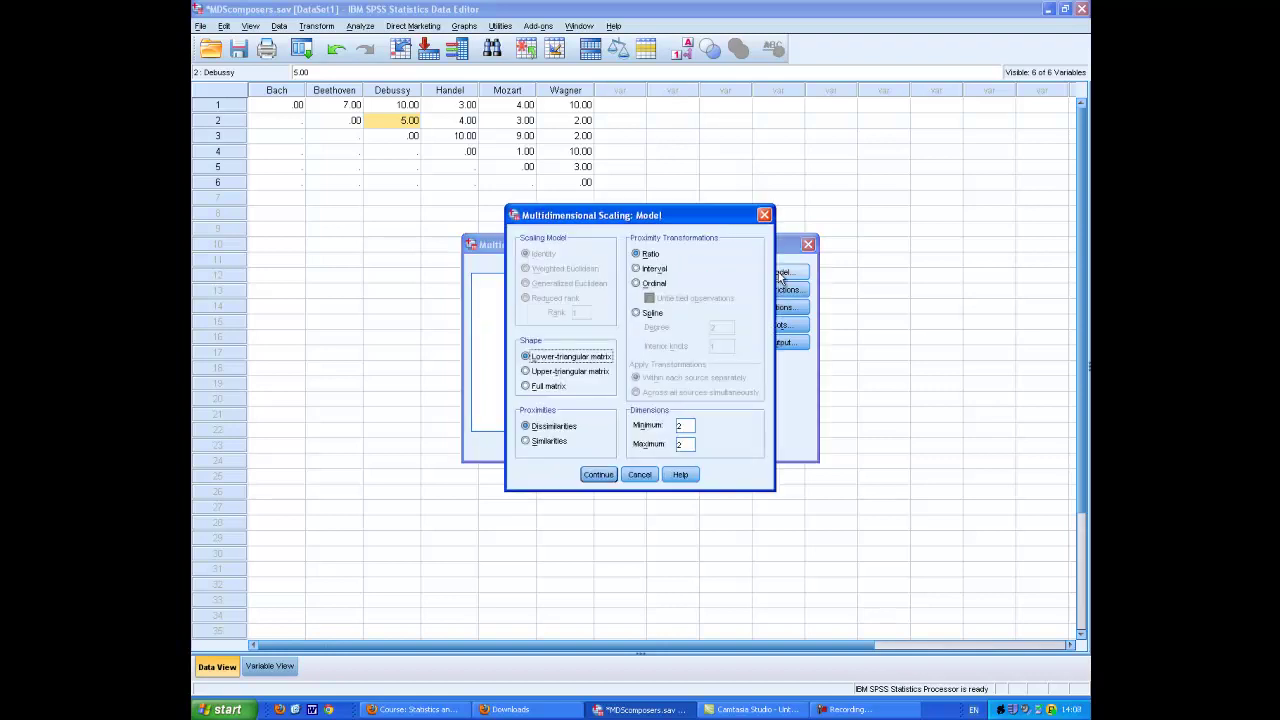
{"action": "double_click", "coordinate": [680, 426]}
{"action": "double_click", "coordinate": [684, 446]}
Step: Run PROXSCAL with a stress plot only, with the common space plot turned off
{"action": "left_click", "coordinate": [598, 474]}
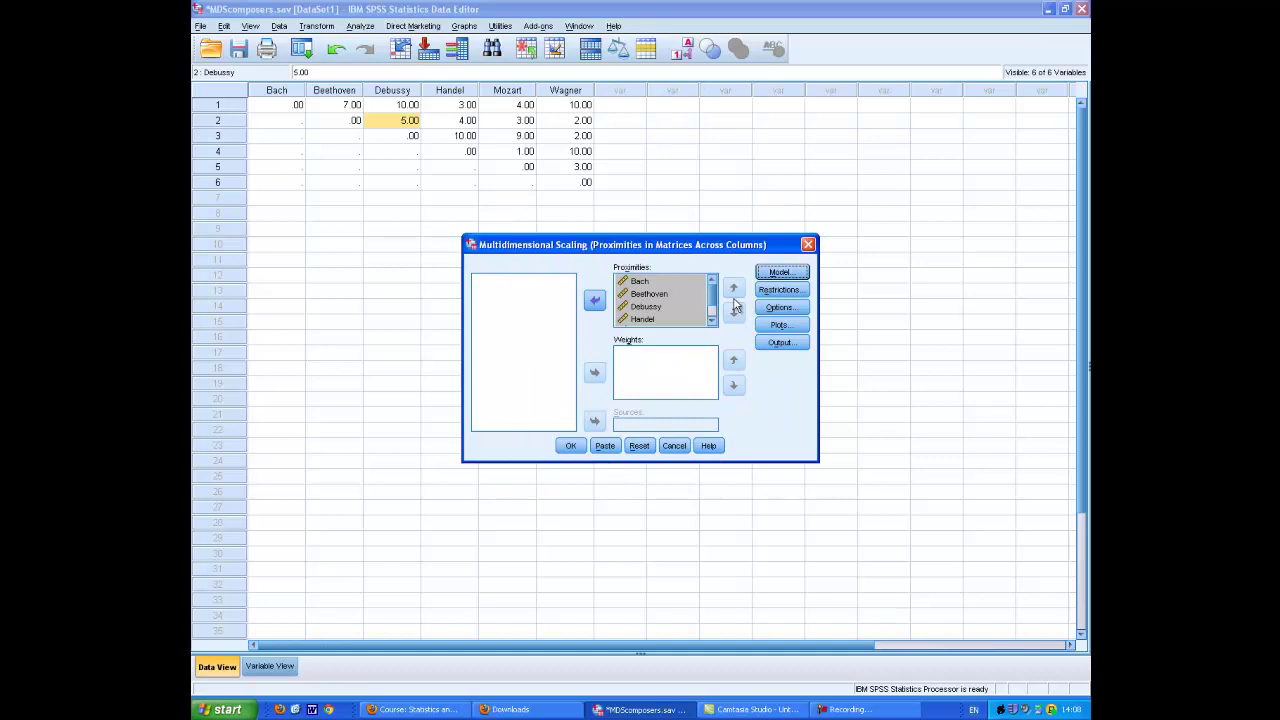
{"action": "left_click", "coordinate": [769, 327]}
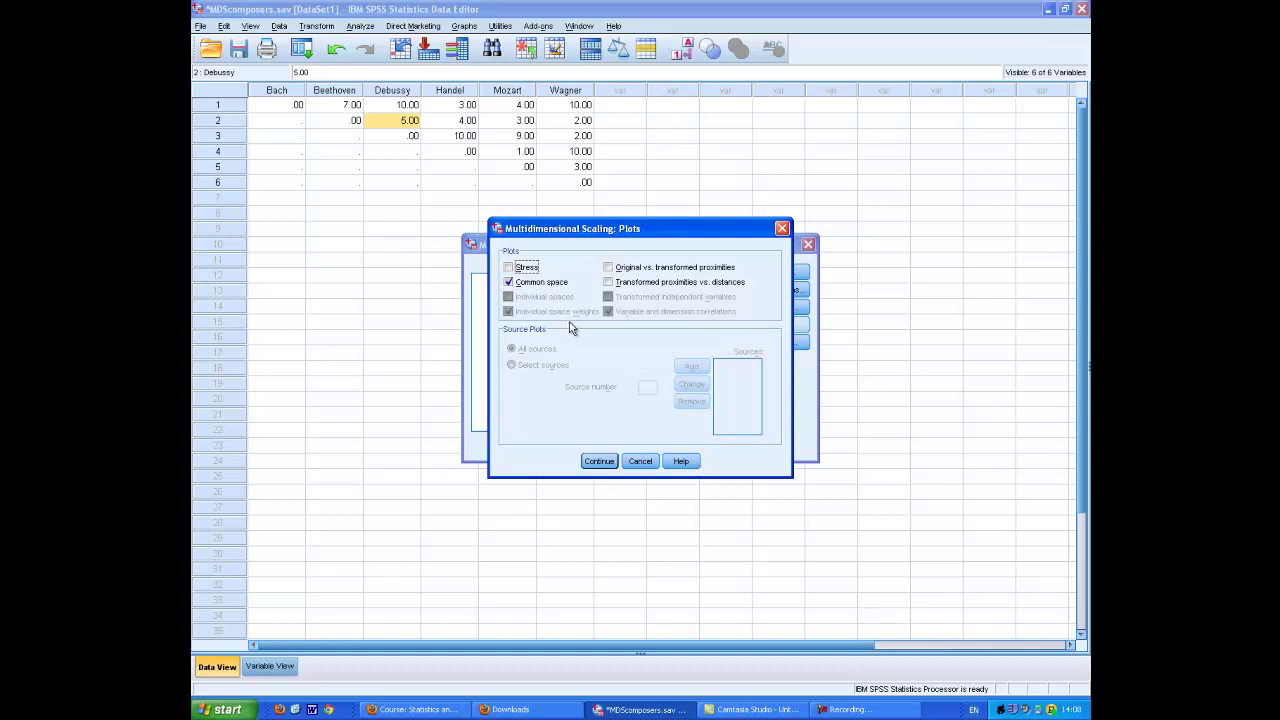
{"action": "left_click", "coordinate": [509, 268]}
{"action": "left_click", "coordinate": [509, 283]}
{"action": "left_click", "coordinate": [600, 461]}
{"action": "left_click", "coordinate": [568, 446]}
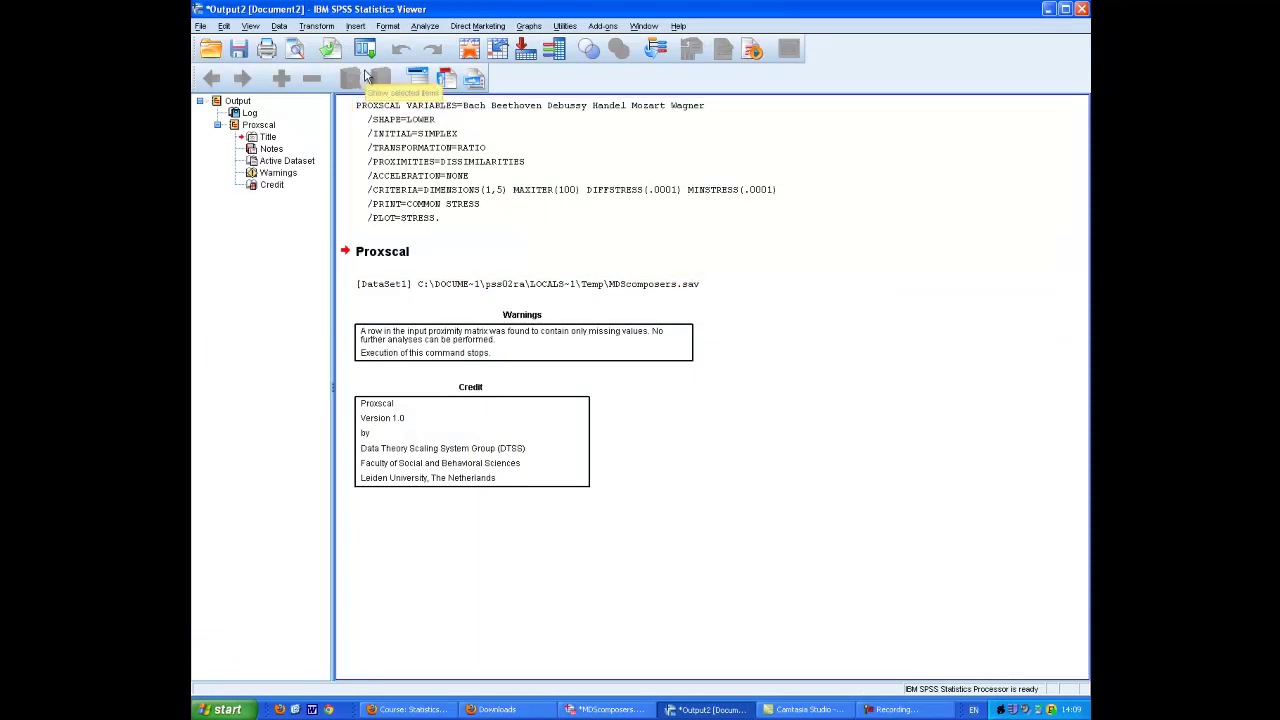
Step: Rerun the recalled MDS with the proximity matrix shape set to Upper-triangular
{"action": "left_click", "coordinate": [365, 49]}
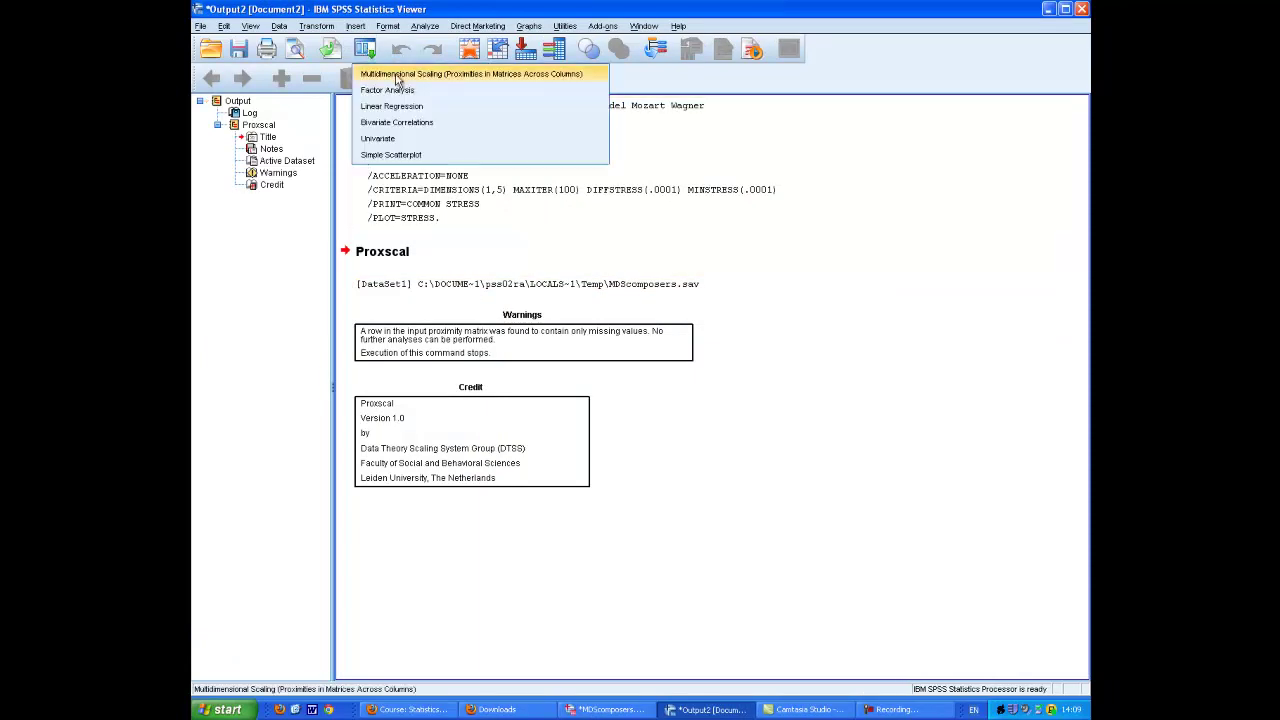
{"action": "left_click", "coordinate": [397, 76]}
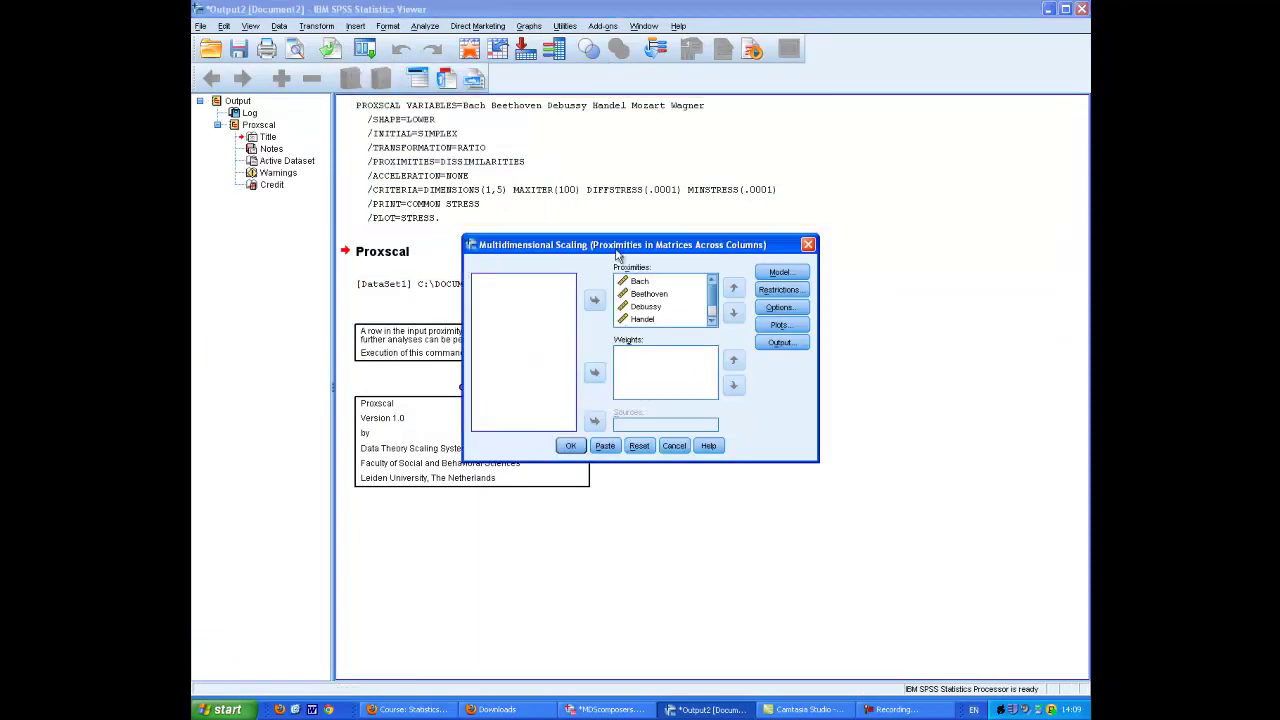
{"action": "left_click", "coordinate": [782, 273]}
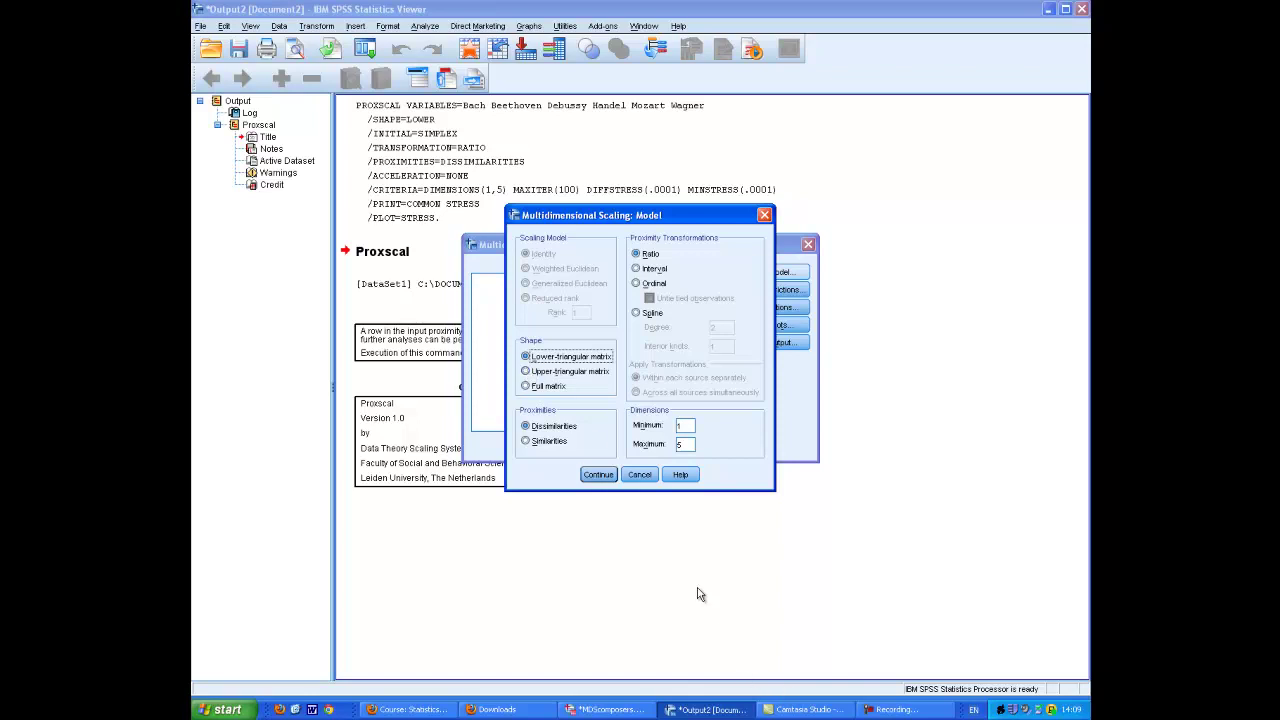
{"action": "left_click", "coordinate": [527, 372]}
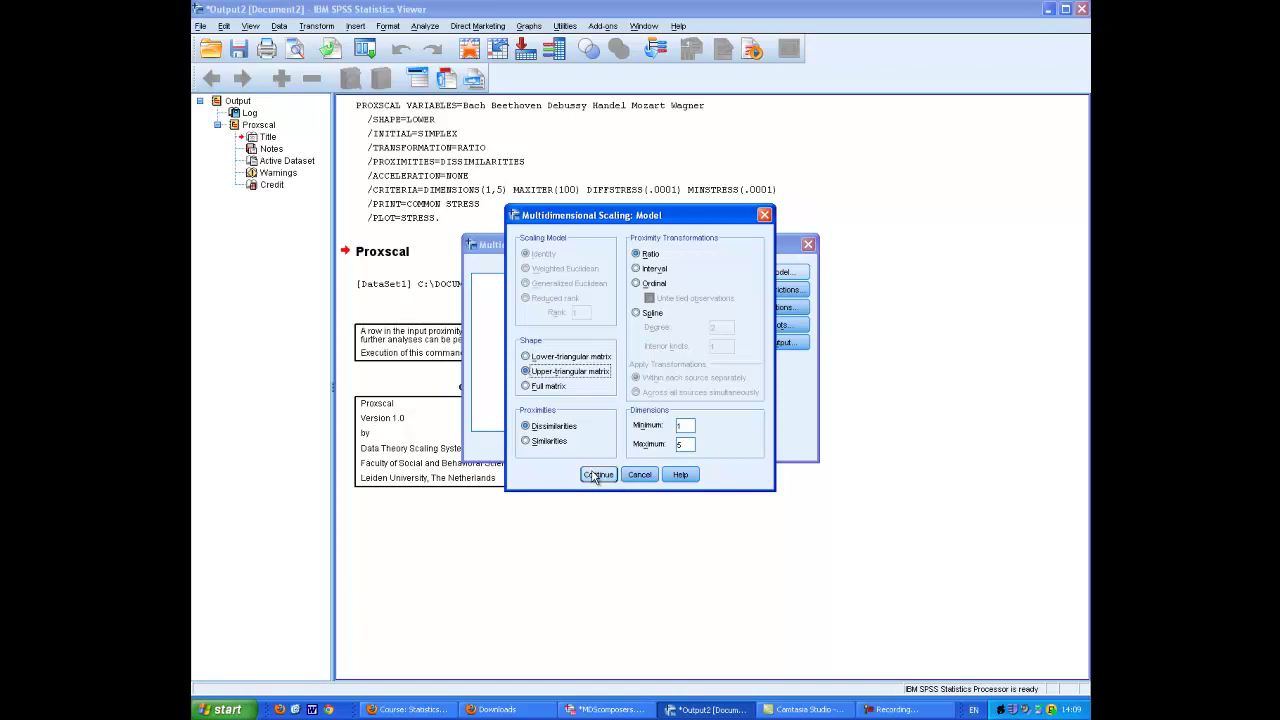
{"action": "left_click", "coordinate": [597, 476]}
{"action": "left_click", "coordinate": [570, 446]}
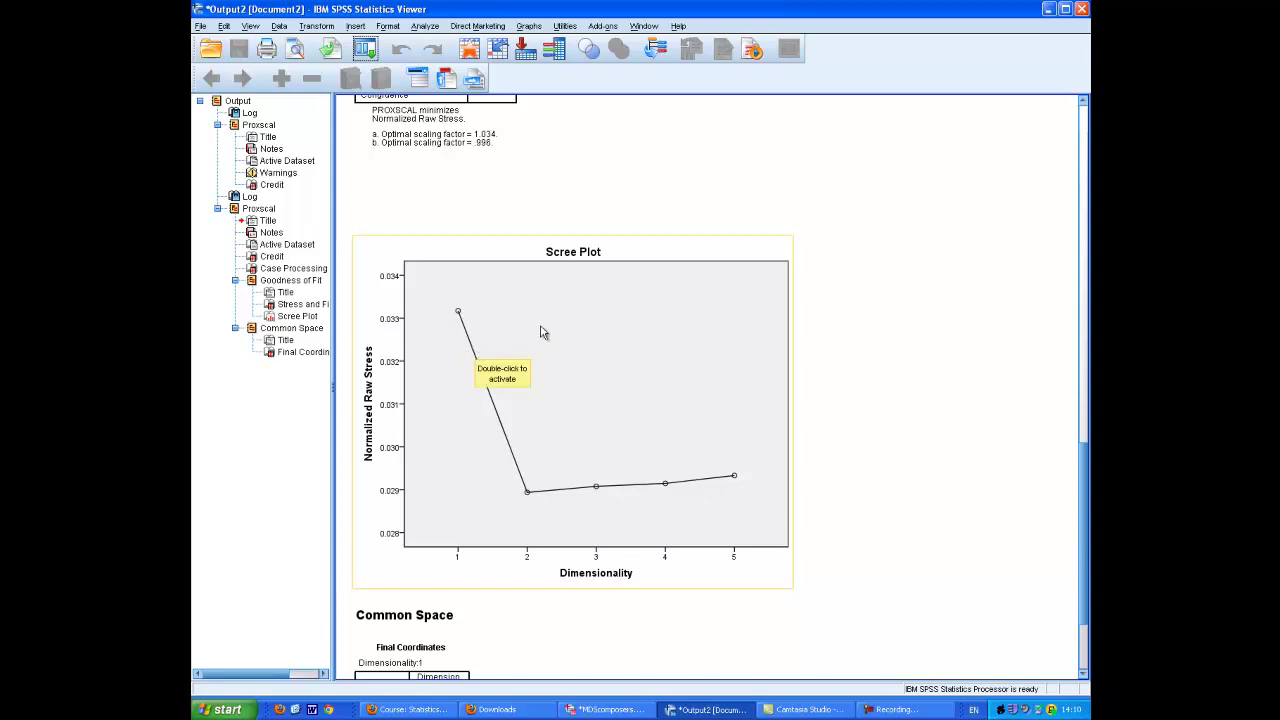
{"action": "double_click", "coordinate": [460, 315]}
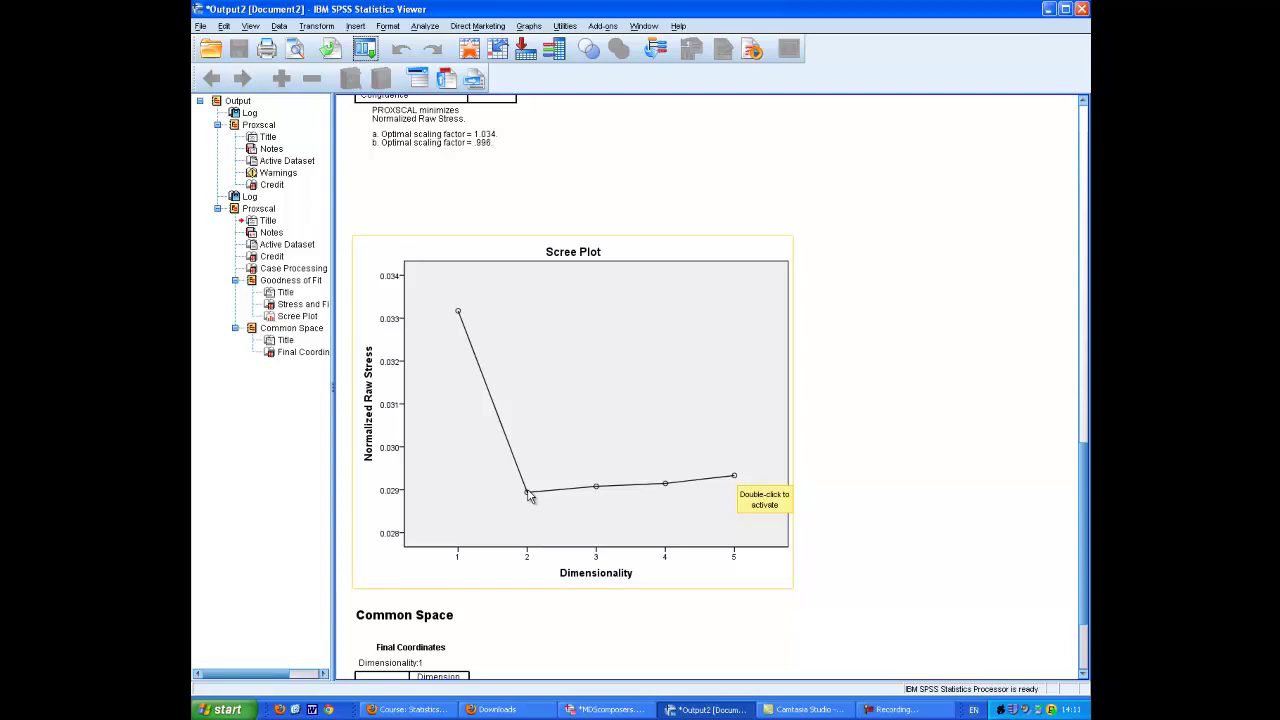
Step: Recall the MDS dialog and fix the model at minimum and maximum 2 dimensions
{"action": "left_click", "coordinate": [372, 230]}
{"action": "left_click", "coordinate": [363, 50]}
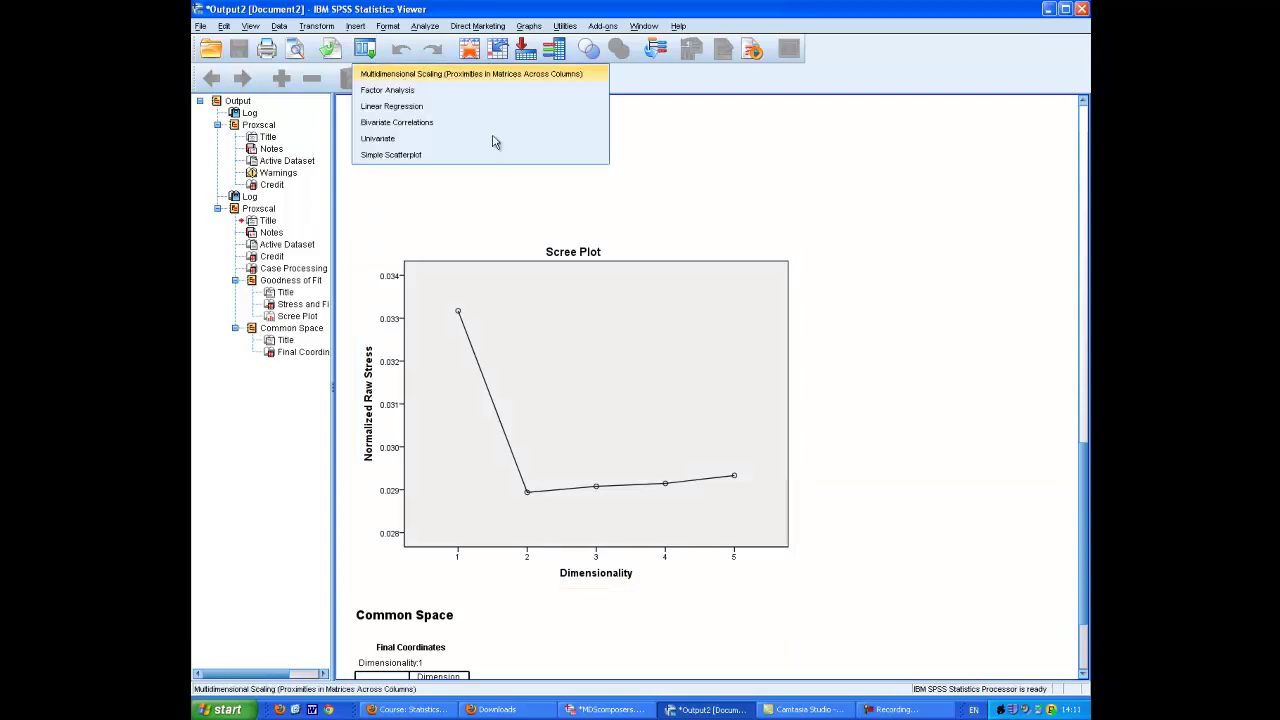
{"action": "left_click", "coordinate": [460, 74]}
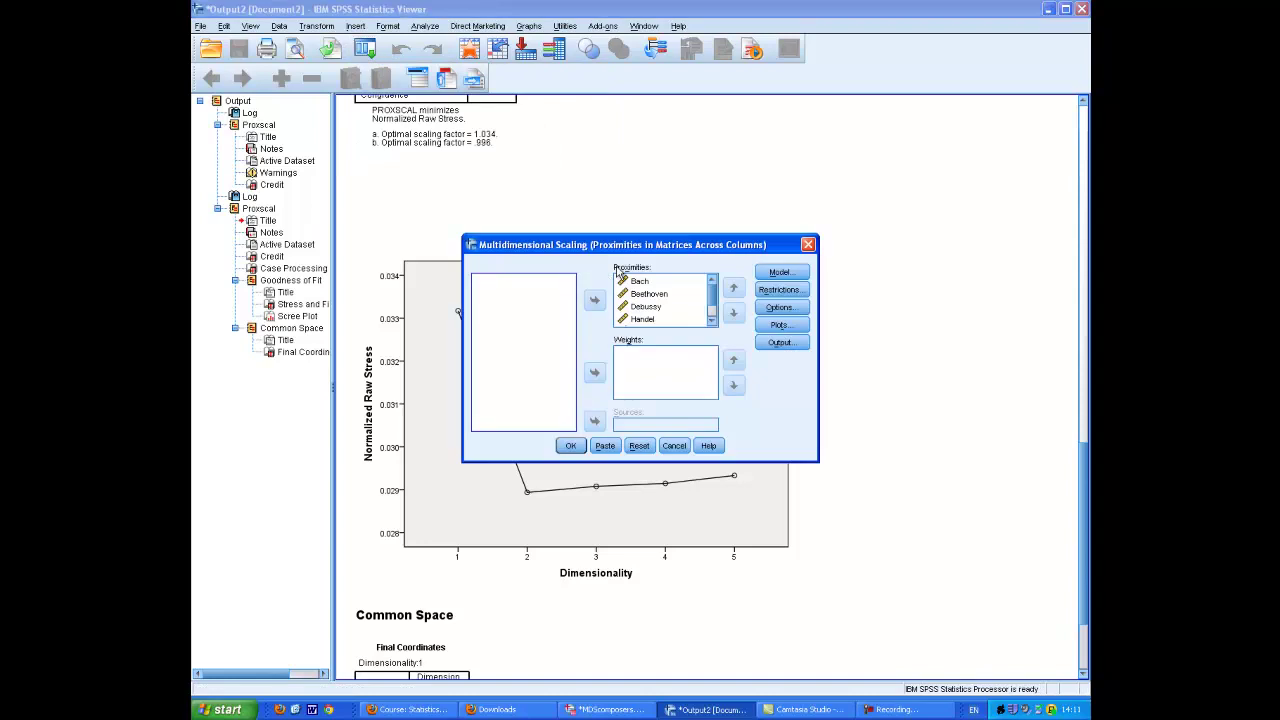
{"action": "left_click", "coordinate": [779, 273]}
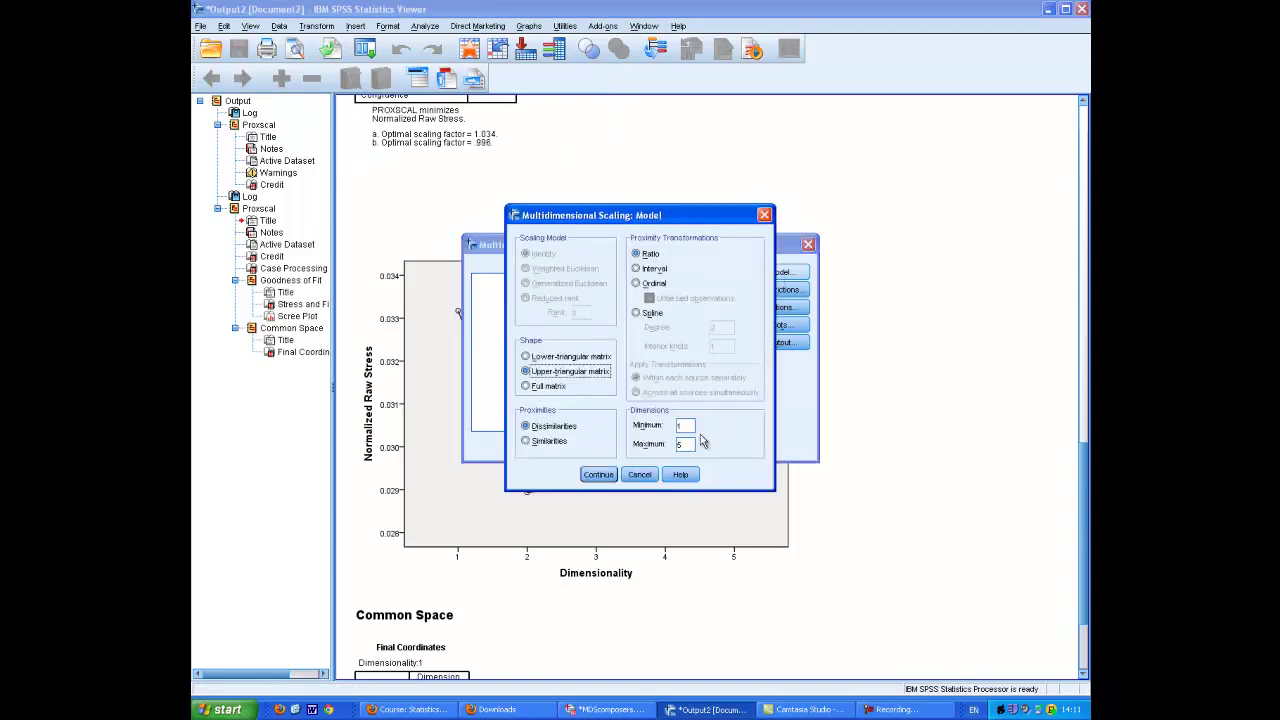
{"action": "double_click", "coordinate": [688, 426]}
{"action": "type", "text": "2"}
{"action": "double_click", "coordinate": [688, 444]}
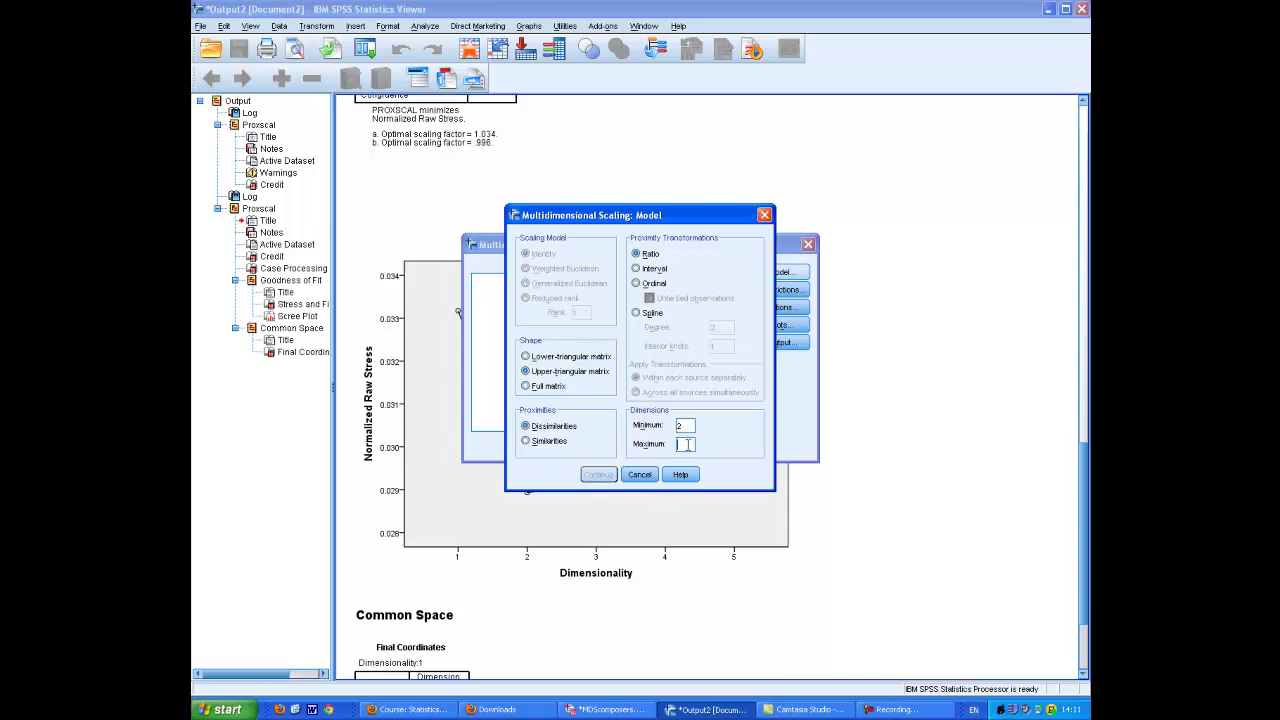
{"action": "type", "text": "2"}
{"action": "left_click", "coordinate": [605, 477]}
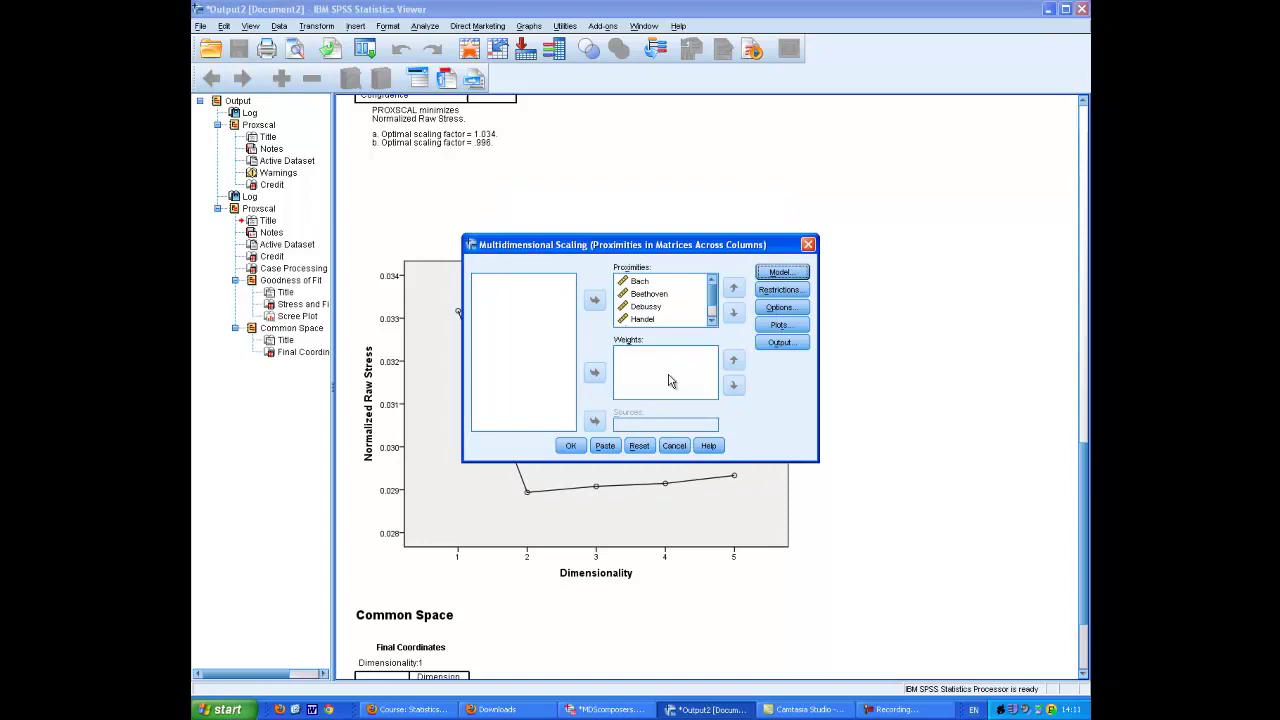
Step: Run the two-dimensional analysis with a common space plot and scroll through the output
{"action": "left_click", "coordinate": [779, 328]}
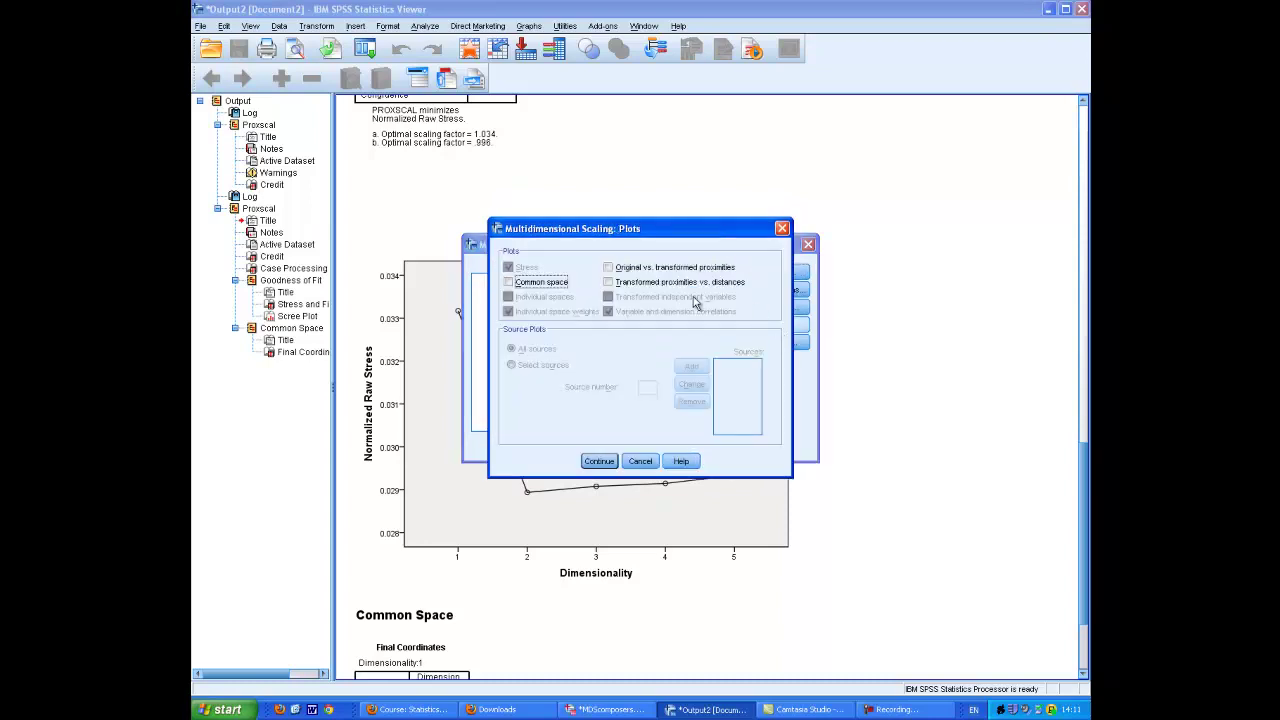
{"action": "left_click", "coordinate": [509, 283]}
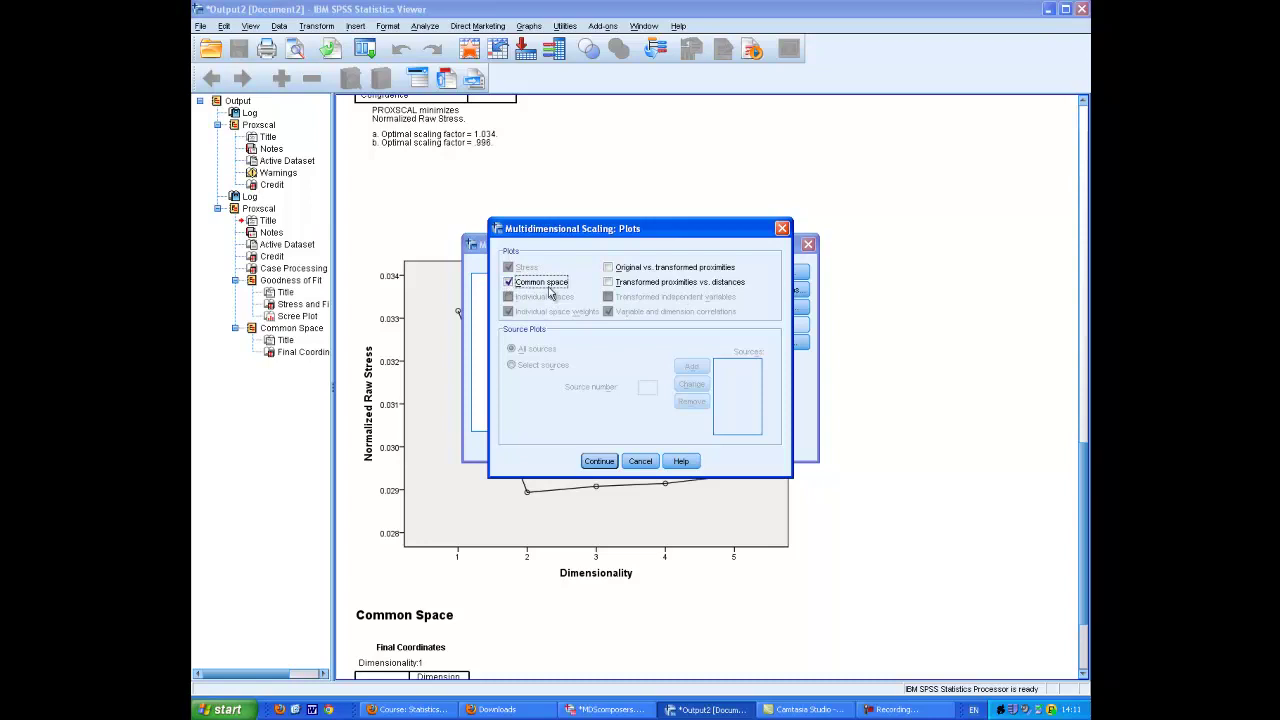
{"action": "left_click", "coordinate": [599, 462]}
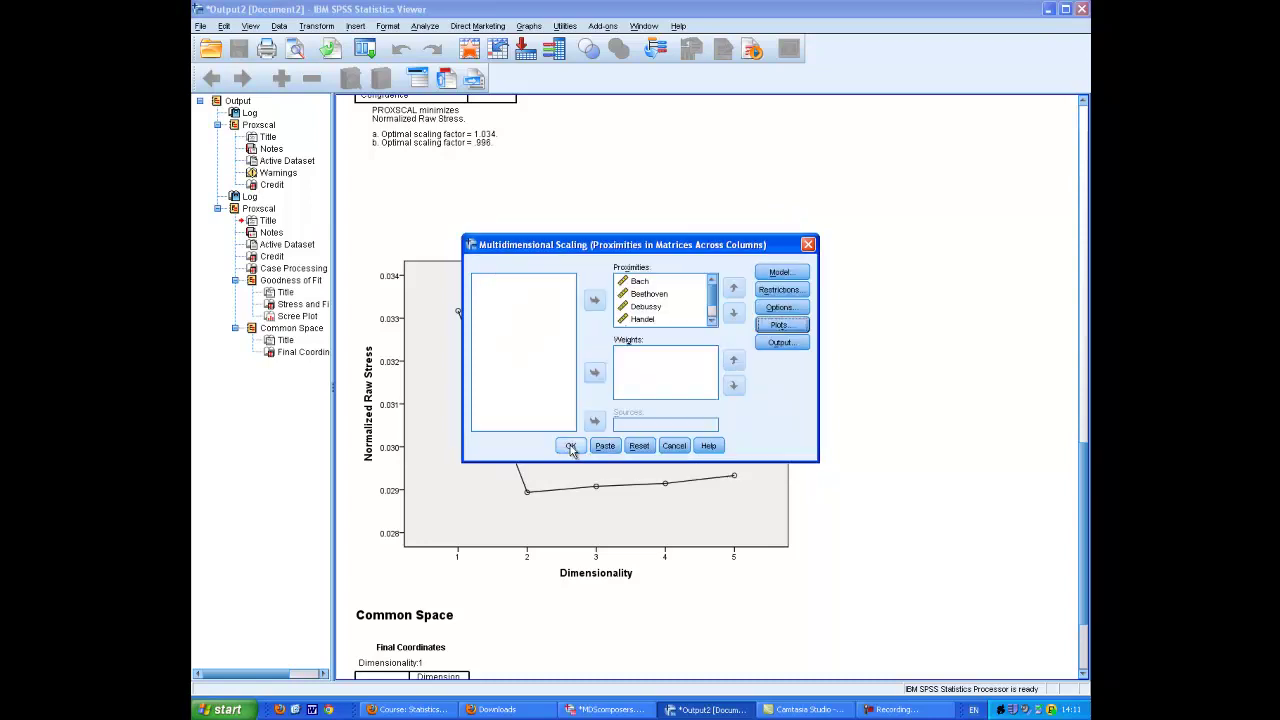
{"action": "left_click", "coordinate": [570, 446]}
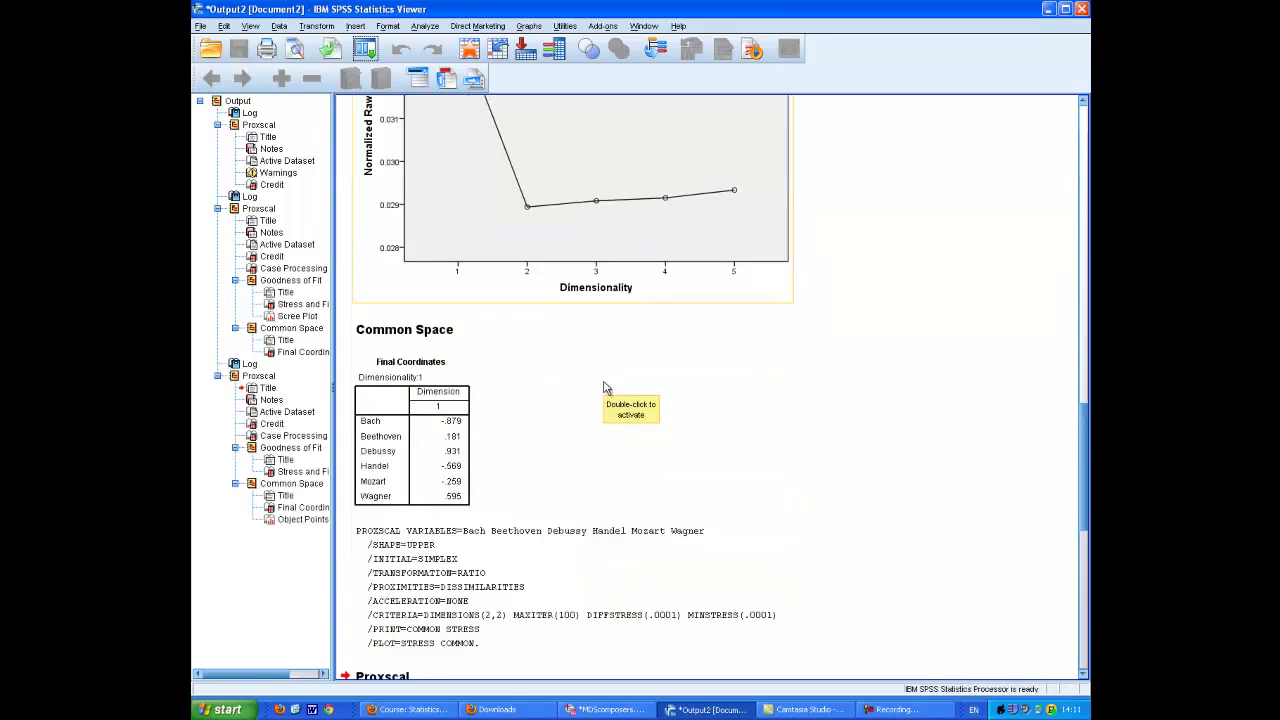
{"action": "scroll", "coordinate": [604, 390], "scroll_direction": "down", "scroll_amount": 5}
{"action": "scroll", "coordinate": [604, 390], "scroll_direction": "down", "scroll_amount": 4}
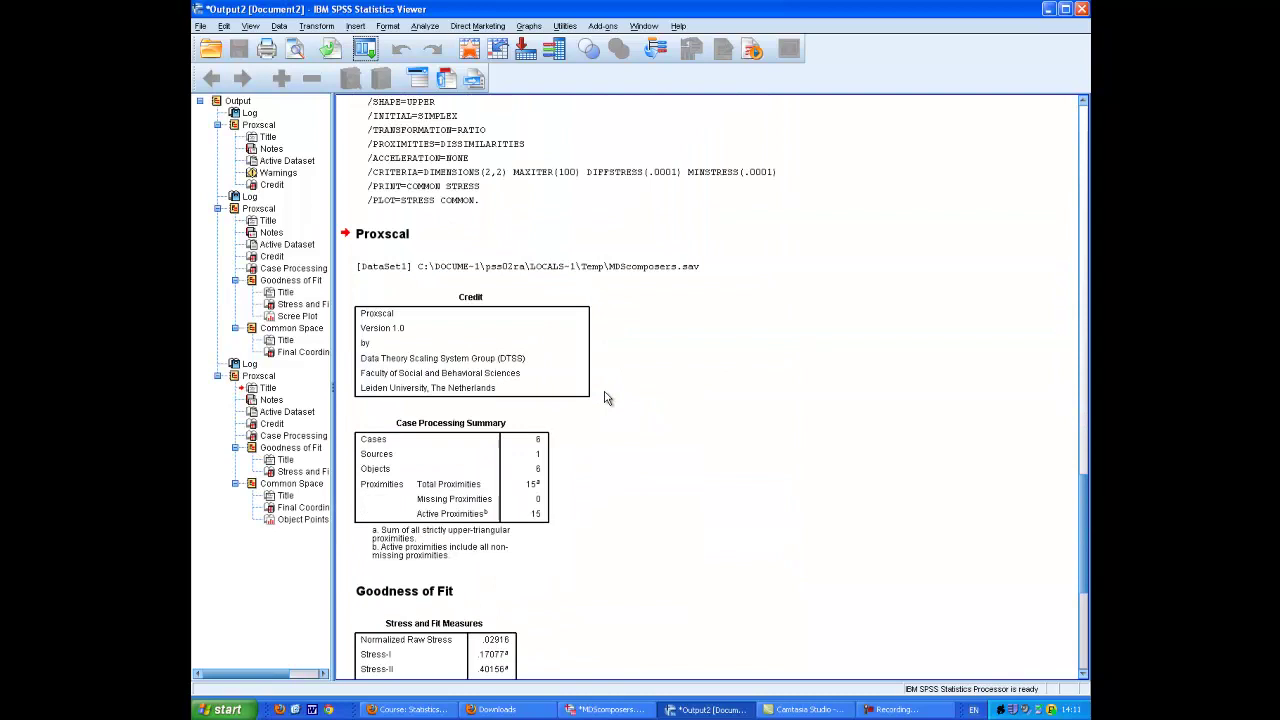
{"action": "scroll", "coordinate": [605, 398], "scroll_direction": "down", "scroll_amount": 15}
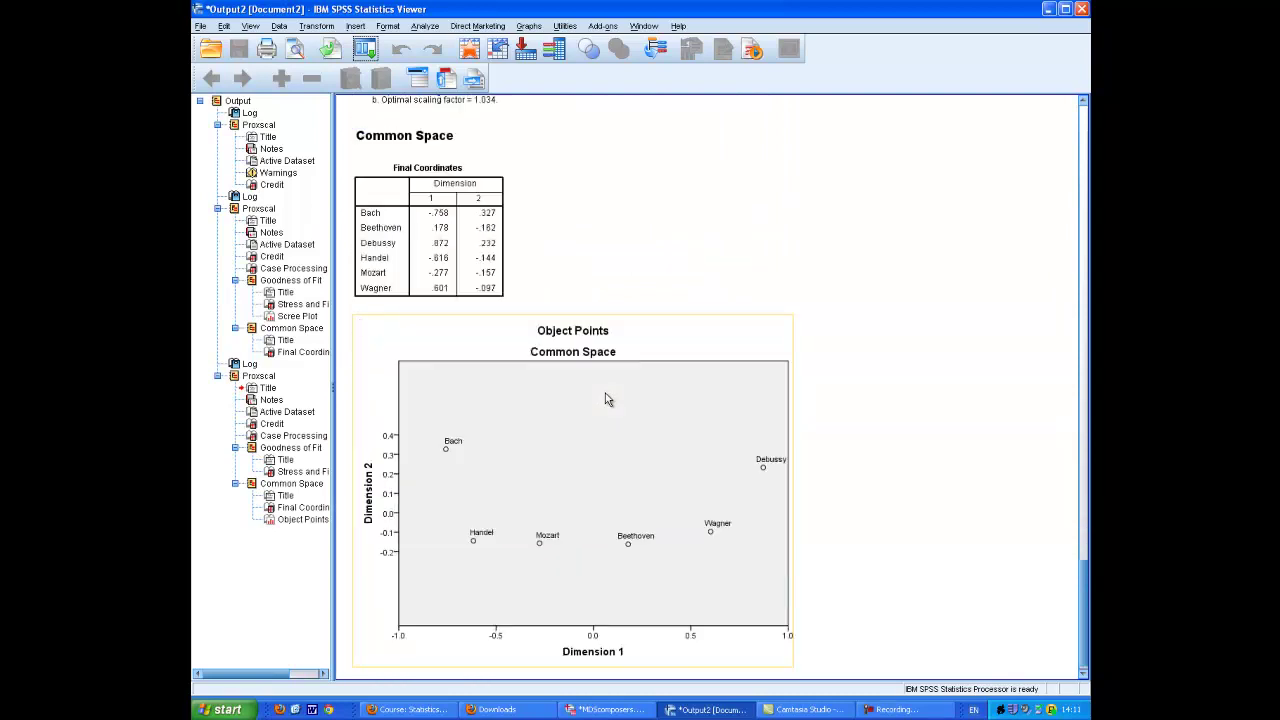
{"action": "scroll", "coordinate": [645, 417], "scroll_direction": "down", "scroll_amount": 1}
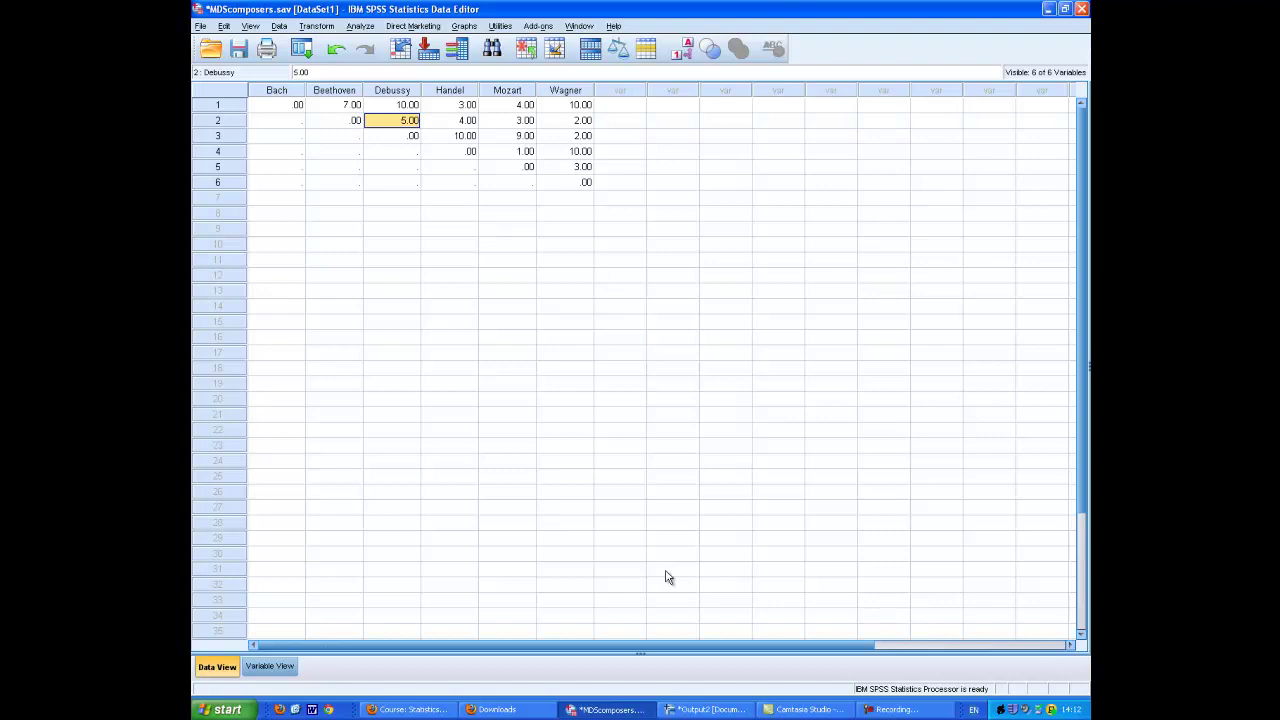
{"action": "left_click", "coordinate": [735, 711]}
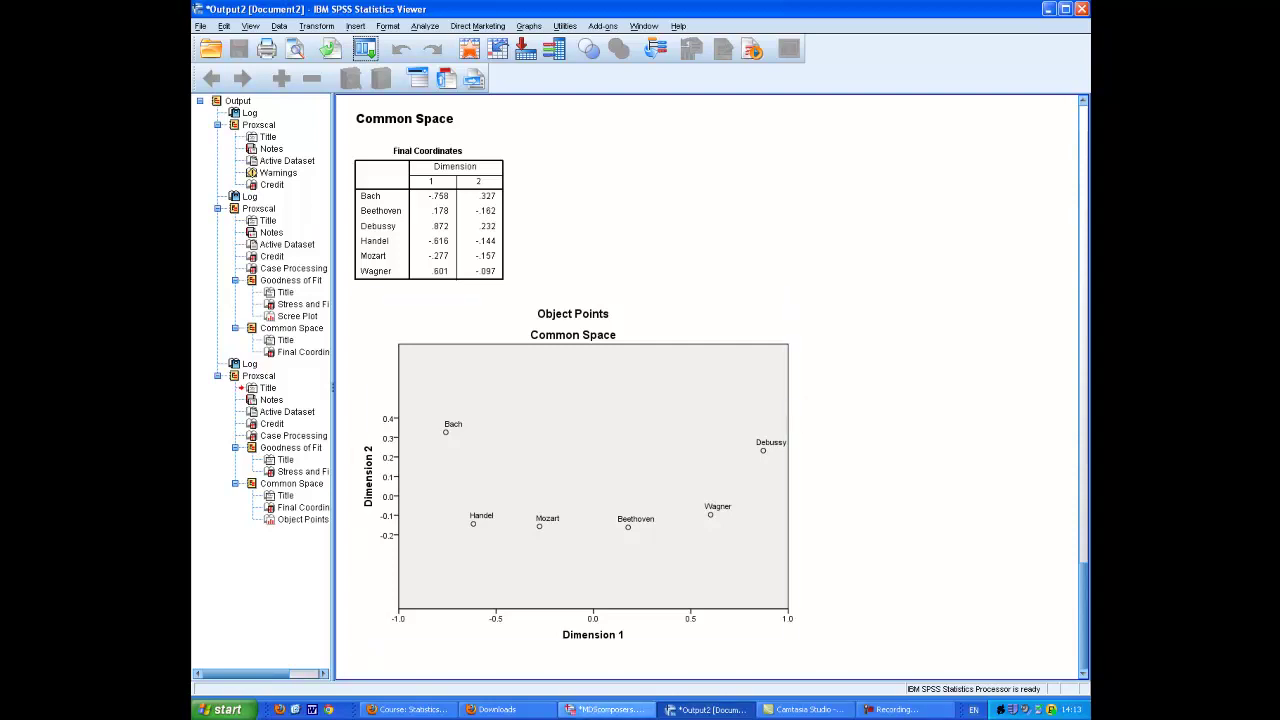
Step: In MDScomposers.sav's Variable View, name the new seventh variable Stock
{"action": "left_click", "coordinate": [593, 710]}
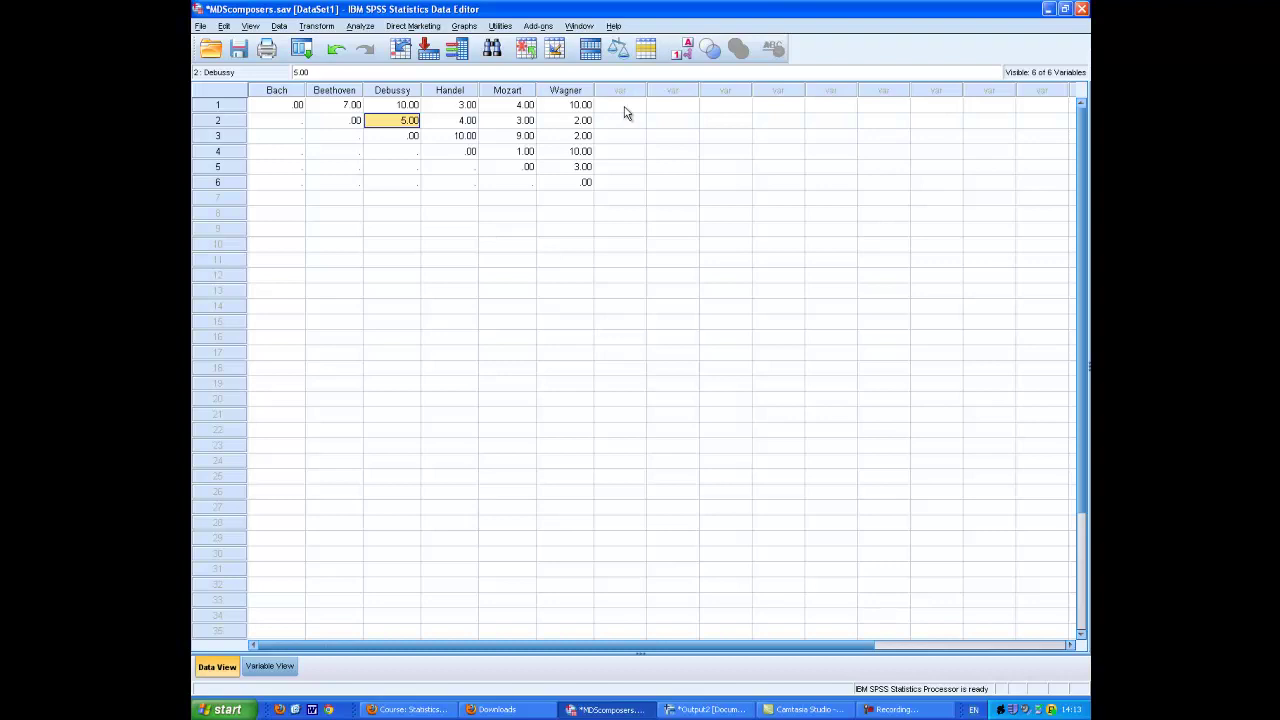
{"action": "left_click", "coordinate": [270, 665]}
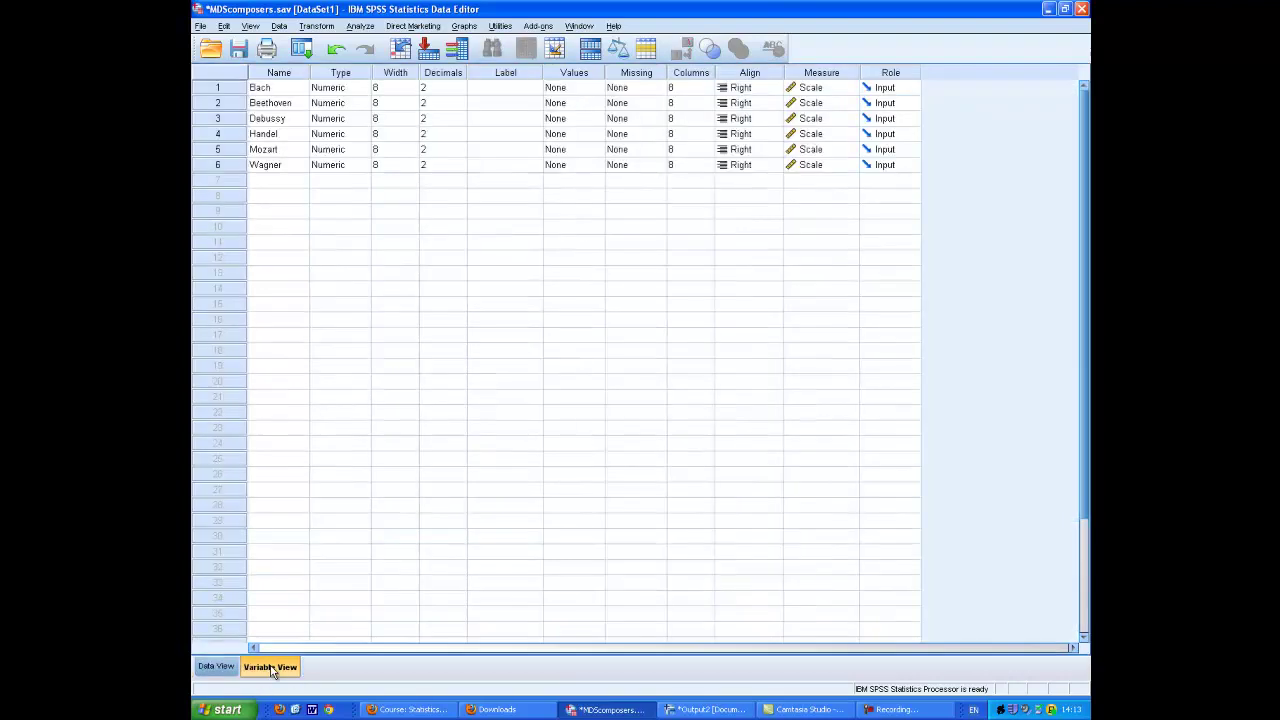
{"action": "left_click", "coordinate": [288, 183]}
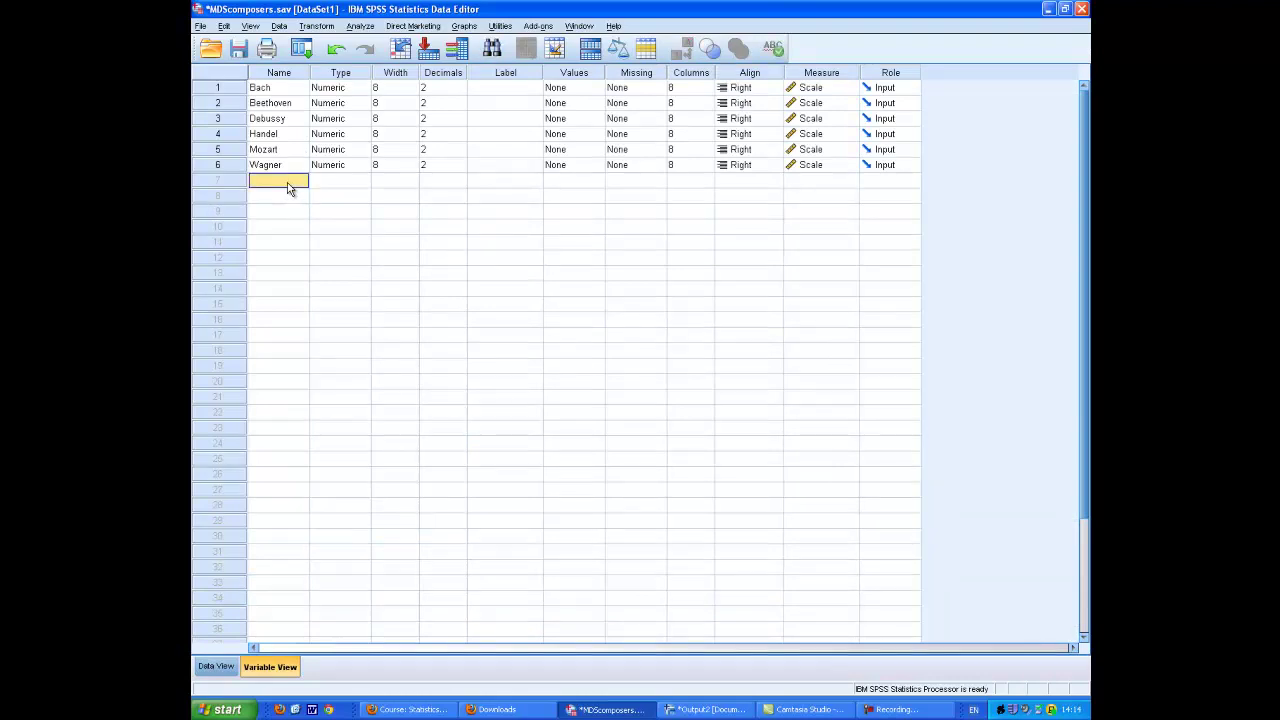
{"action": "type", "text": "Stock"}
Step: Enter the Stock column dissimilarities 4, 8, 5, 6, 7, 10 and 0 in Data View
{"action": "left_click", "coordinate": [222, 667]}
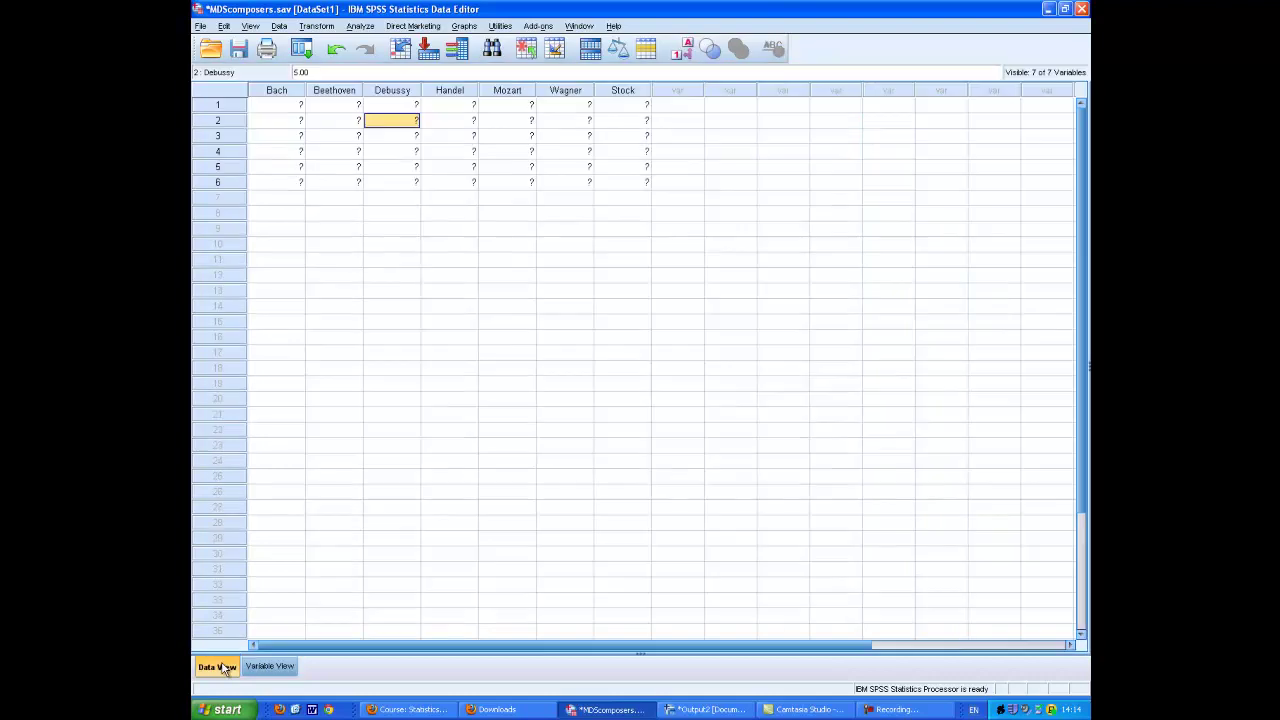
{"action": "left_click", "coordinate": [632, 108]}
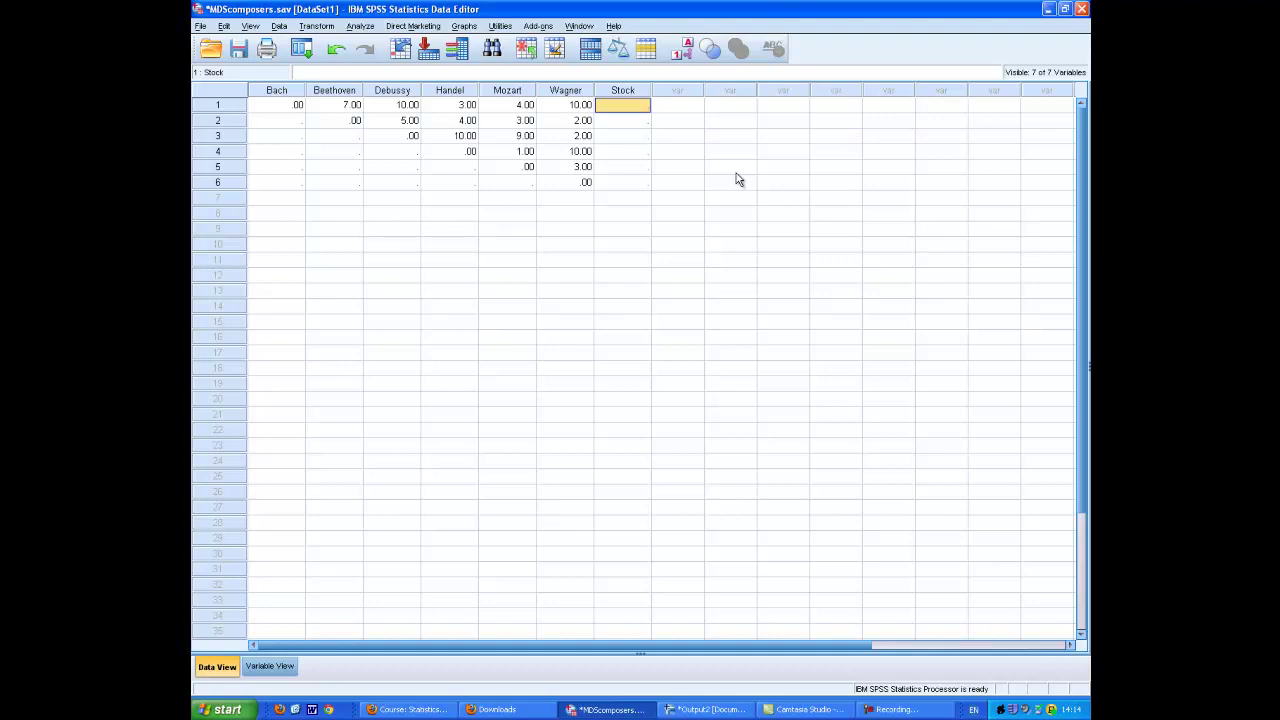
{"action": "type", "text": "4"}
{"action": "key", "text": "Return"}
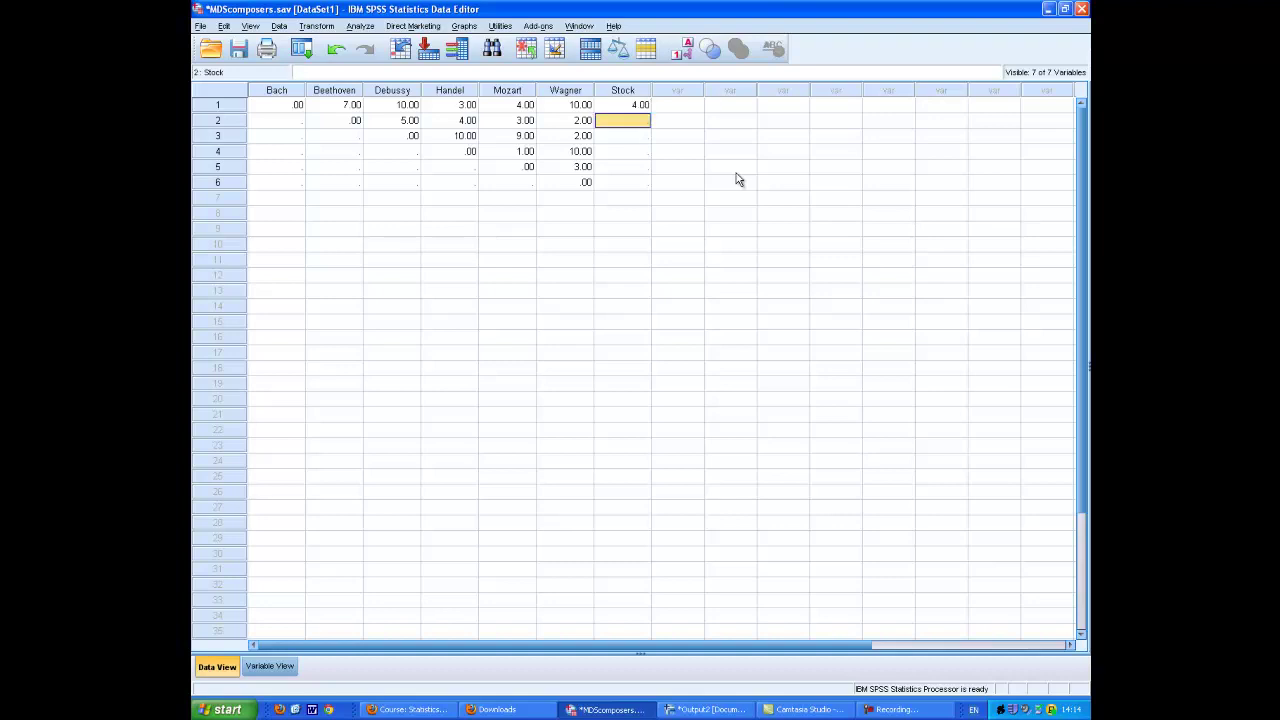
{"action": "type", "text": "8"}
{"action": "key", "text": "Return"}
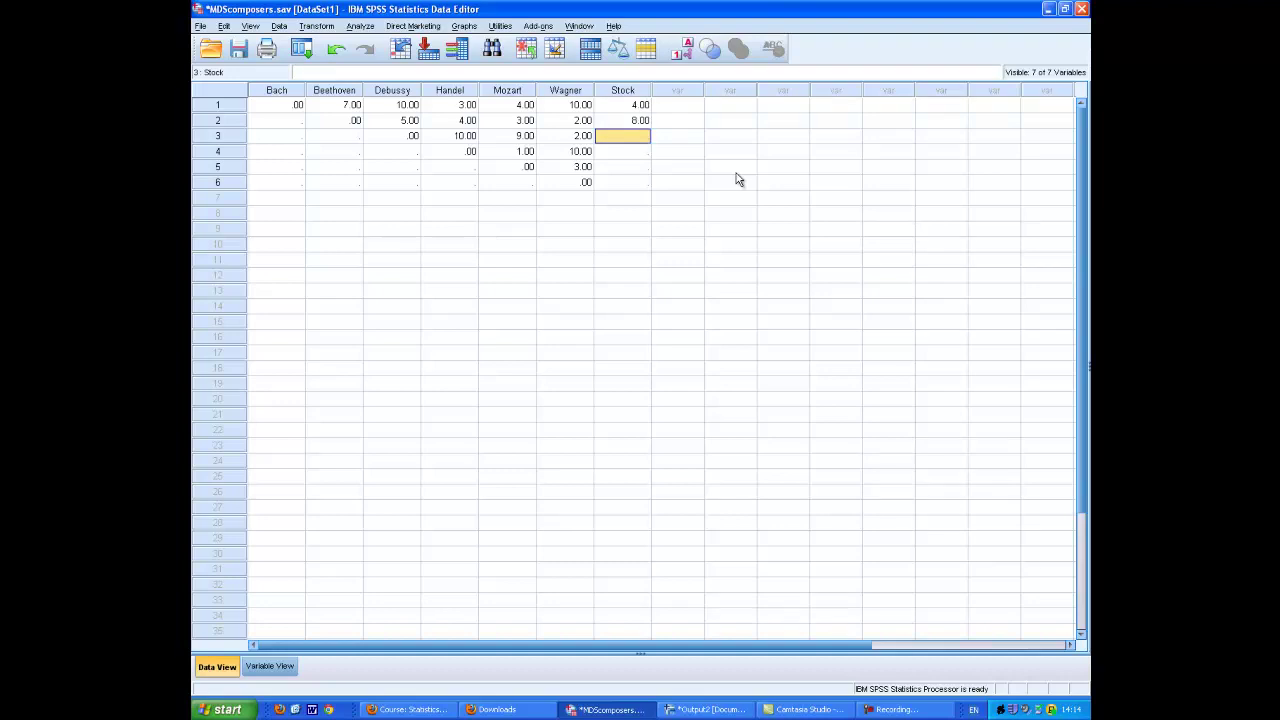
{"action": "type", "text": "5"}
{"action": "key", "text": "Return"}
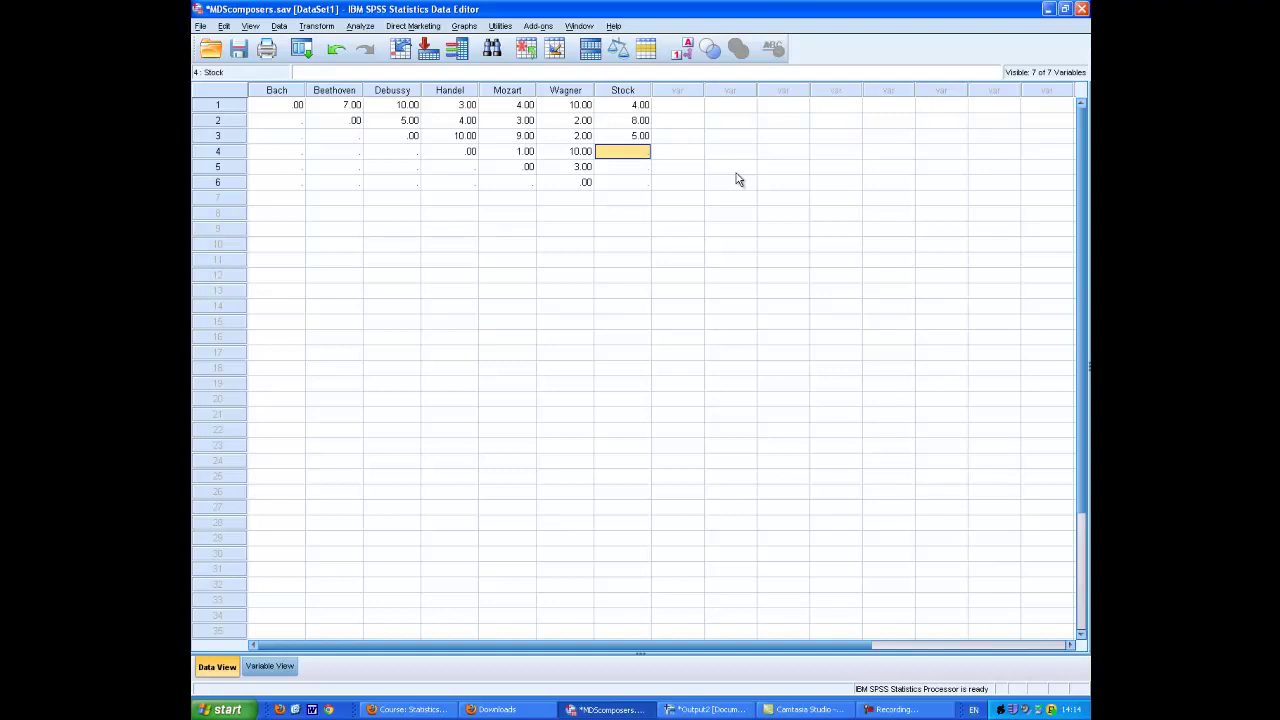
{"action": "type", "text": "6"}
{"action": "key", "text": "Return"}
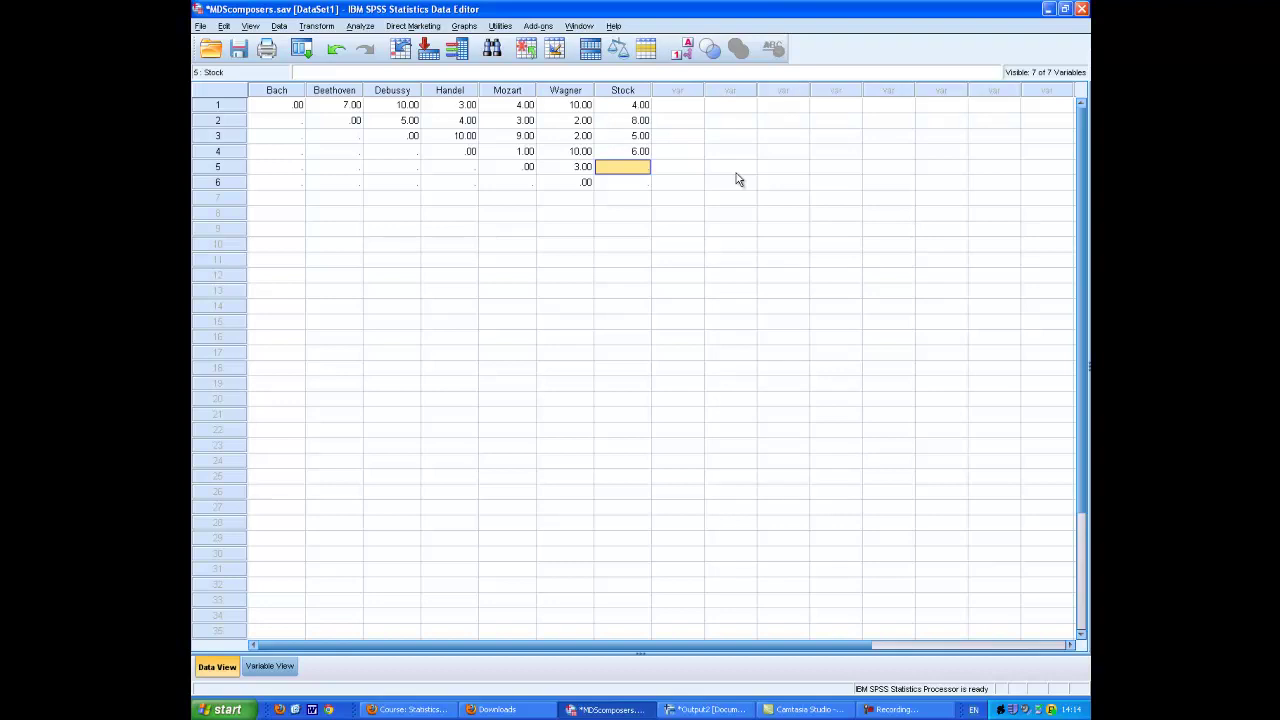
{"action": "type", "text": "7"}
{"action": "key", "text": "Return"}
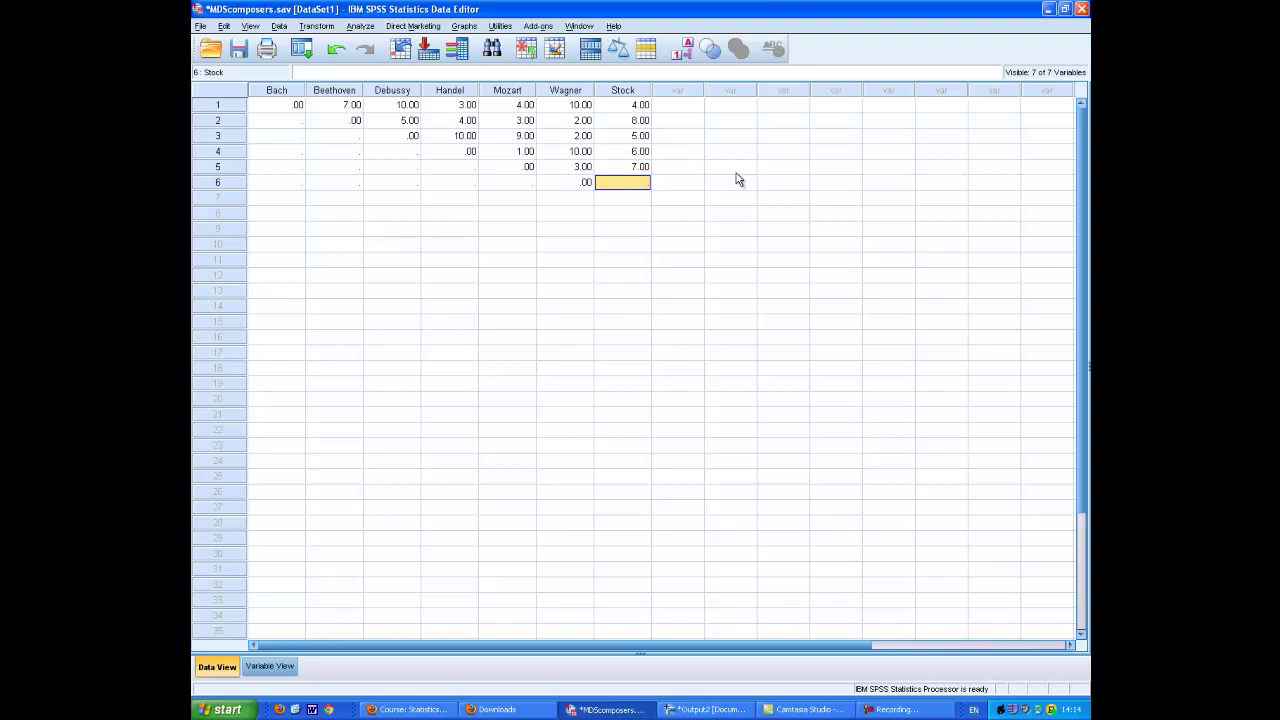
{"action": "type", "text": "10"}
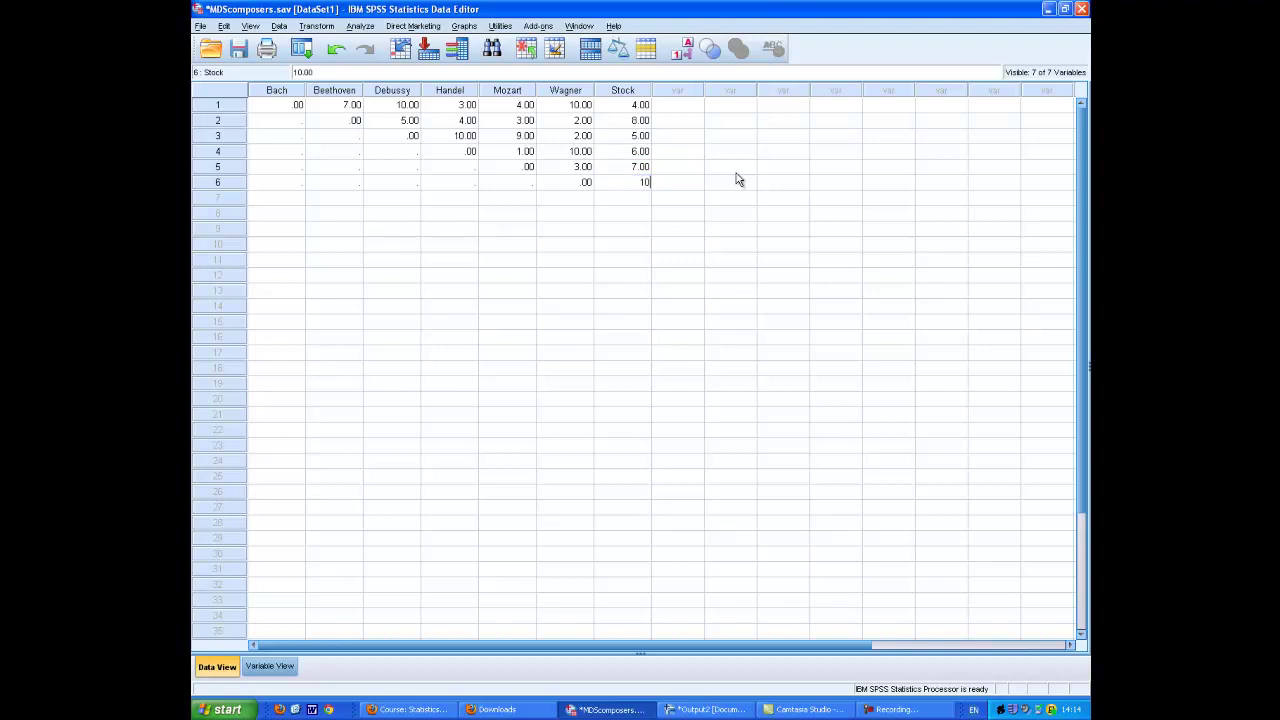
{"action": "key", "text": "Return"}
{"action": "type", "text": "0"}
{"action": "key", "text": "Return"}
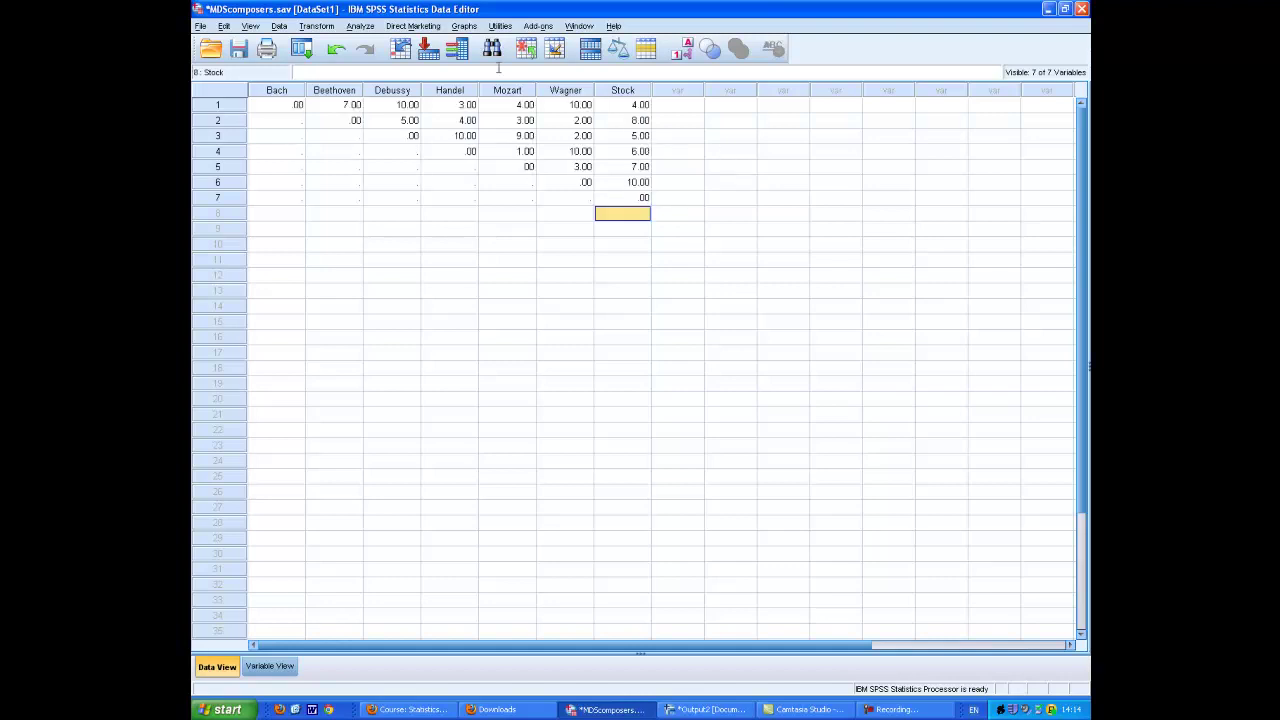
Step: Recall the MDS dialog and add Stock to the Proximities variables
{"action": "left_click", "coordinate": [300, 49]}
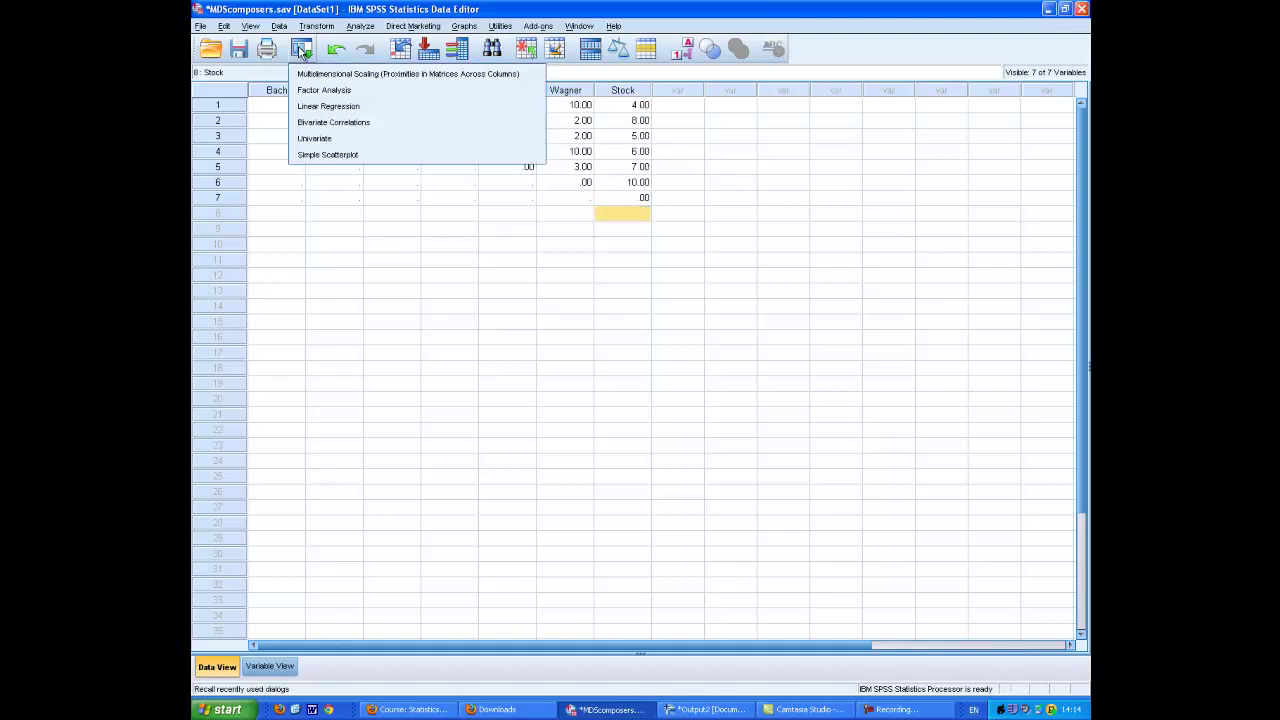
{"action": "left_click", "coordinate": [347, 74]}
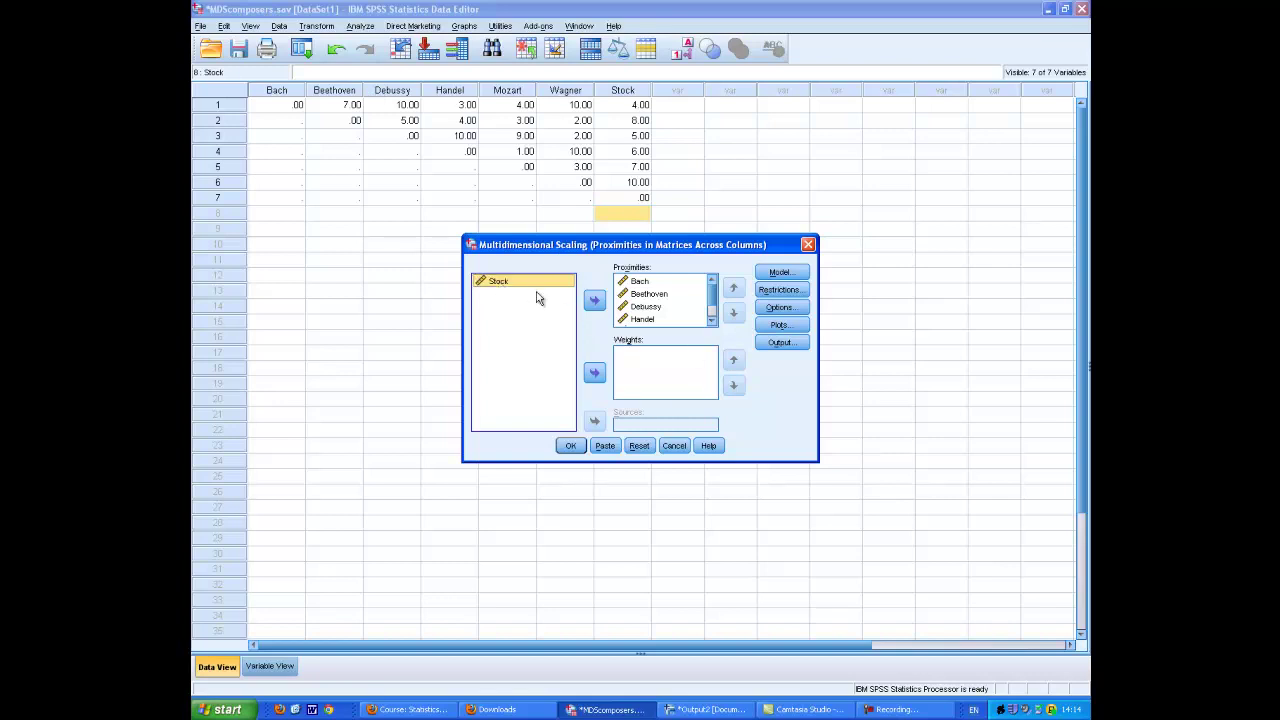
{"action": "left_click", "coordinate": [594, 302]}
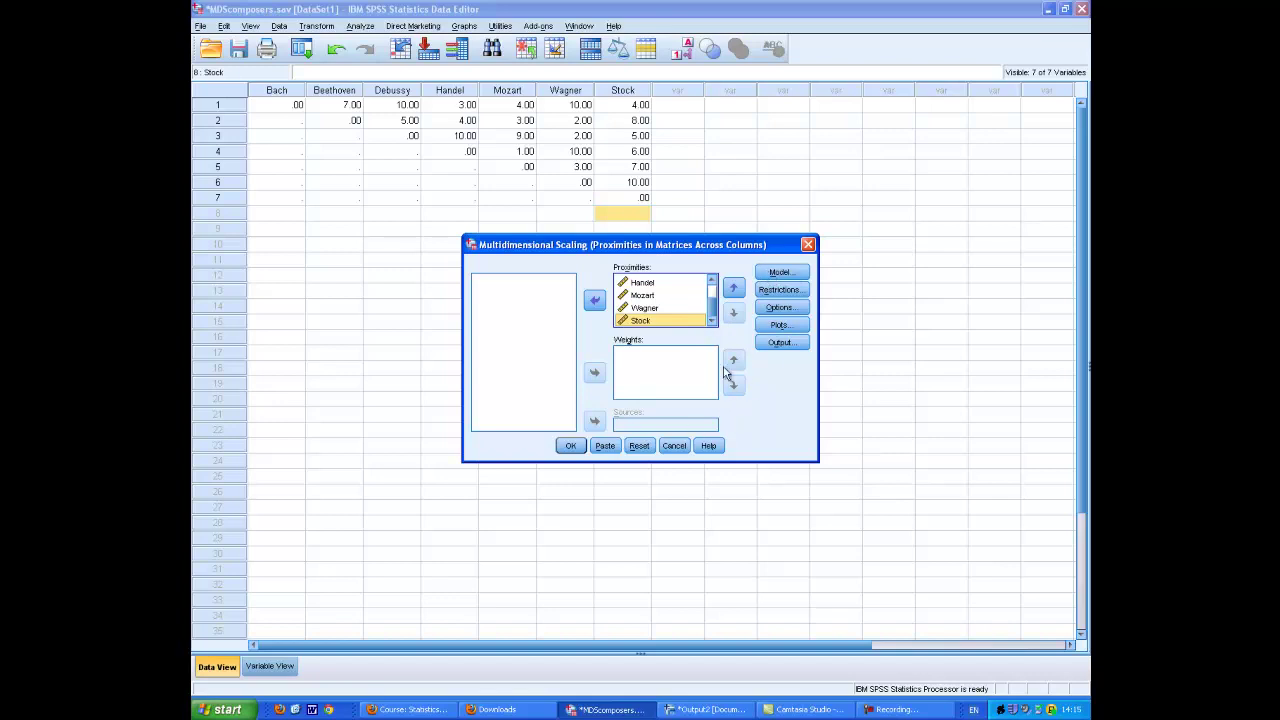
Step: Set the model dimensions to a minimum of 1 and a maximum of 6
{"action": "left_click", "coordinate": [796, 272]}
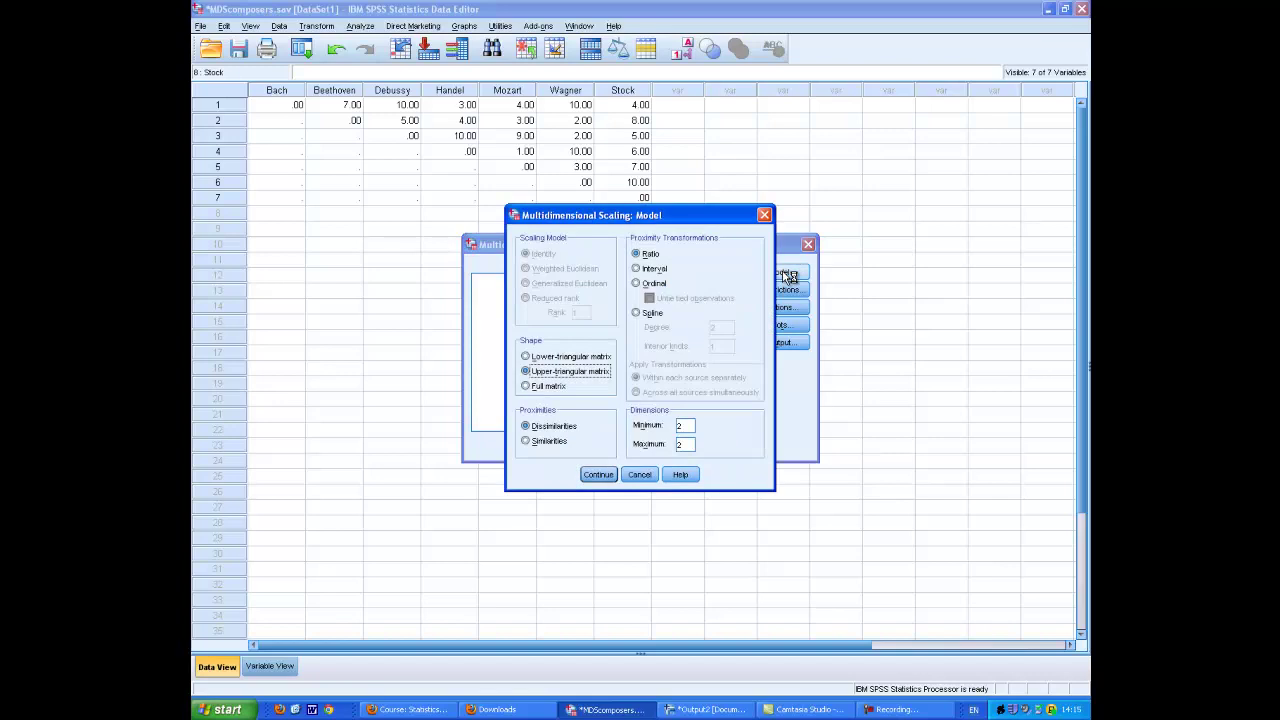
{"action": "double_click", "coordinate": [679, 425]}
{"action": "type", "text": "1"}
{"action": "double_click", "coordinate": [680, 444]}
{"action": "left_click", "coordinate": [599, 474]}
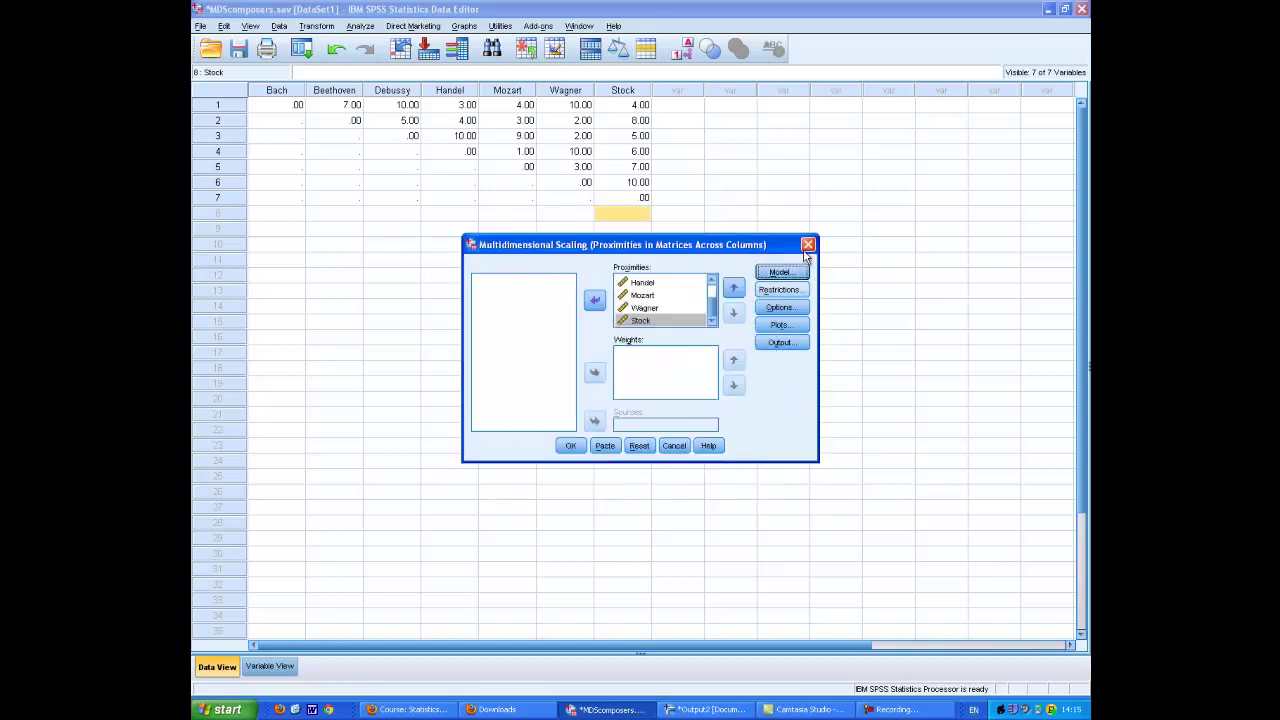
Step: Run the scaling with the common space plot turned off
{"action": "left_click", "coordinate": [781, 324]}
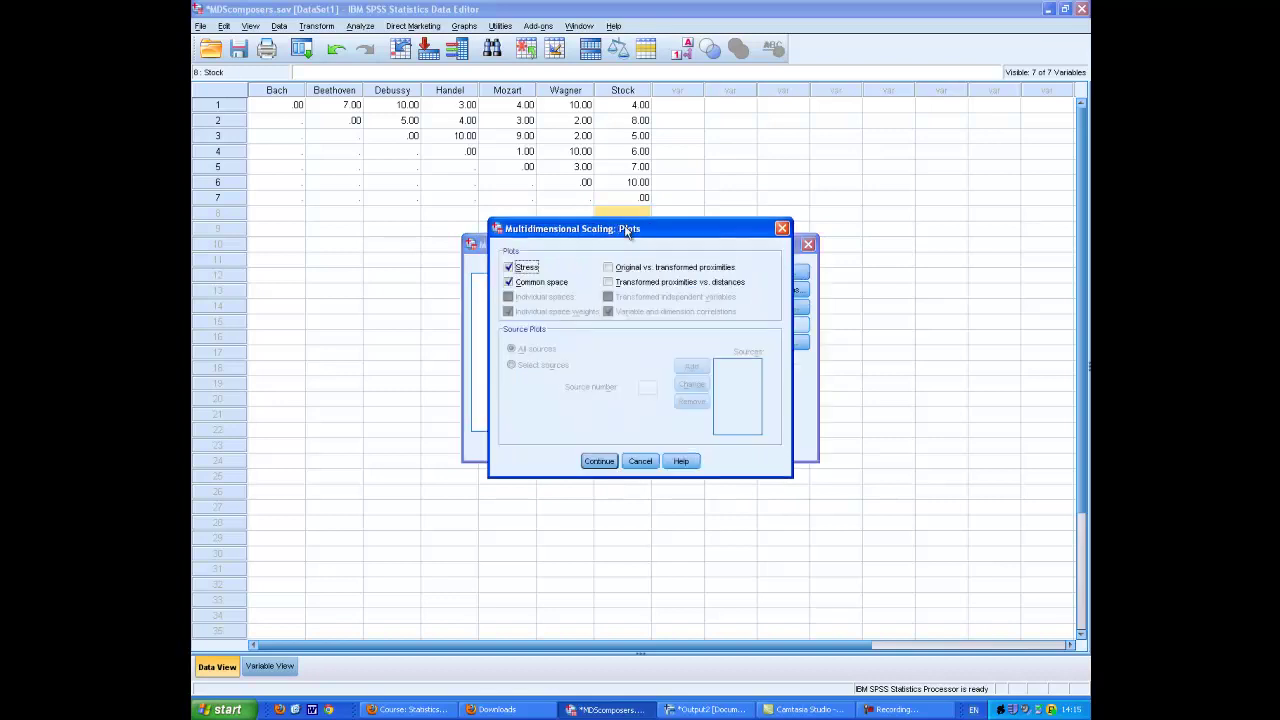
{"action": "left_click", "coordinate": [508, 282]}
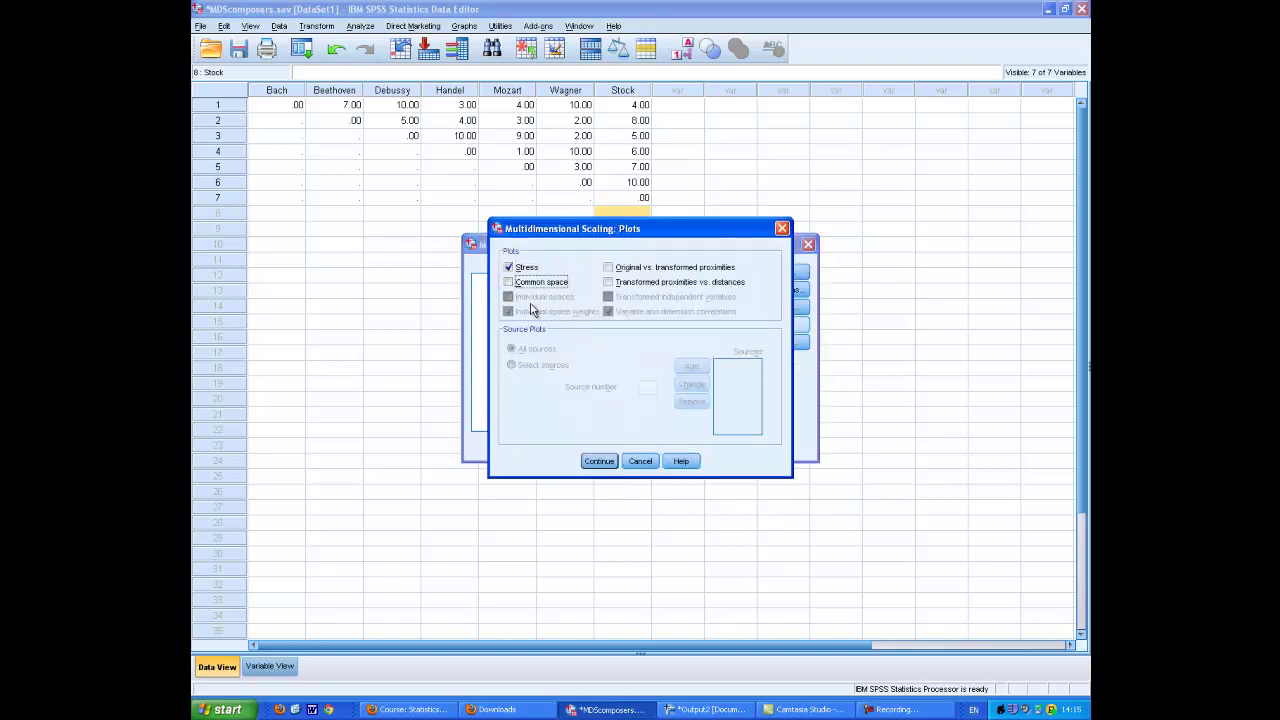
{"action": "left_click", "coordinate": [599, 461]}
{"action": "left_click", "coordinate": [585, 445]}
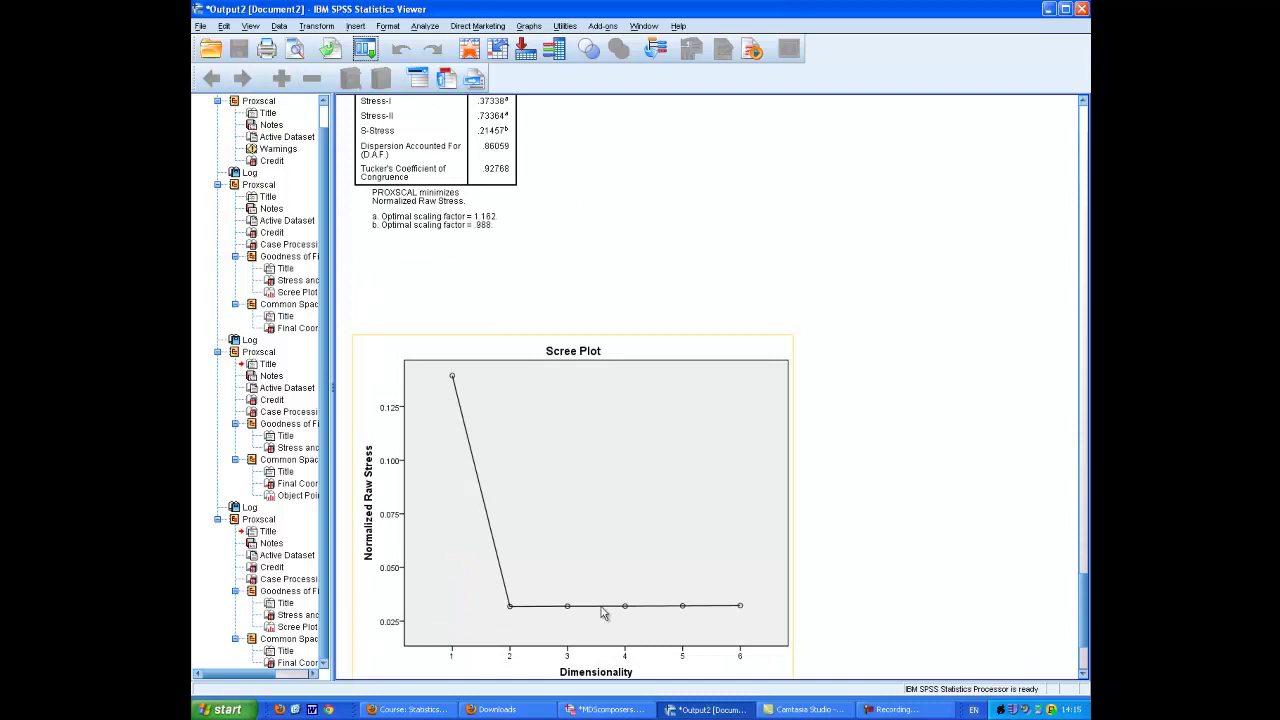
Step: Recall the MDS dialog and set both minimum and maximum dimensions to 2
{"action": "left_click", "coordinate": [560, 270]}
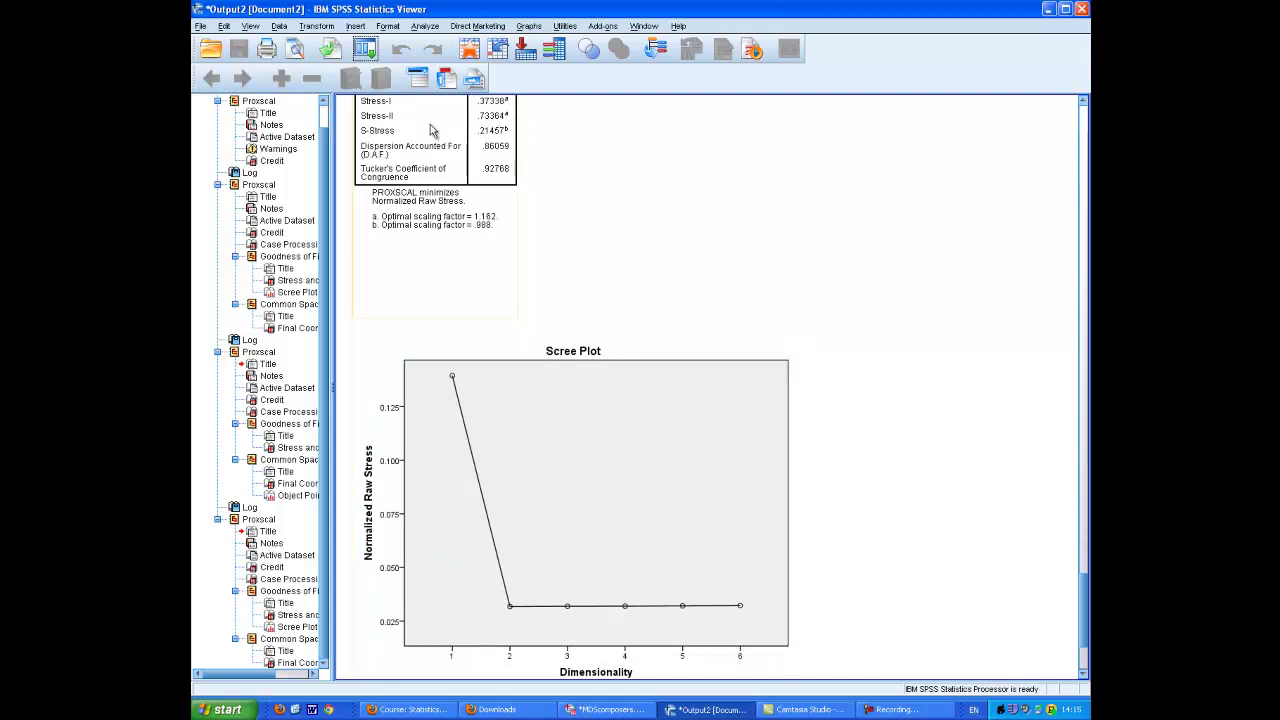
{"action": "left_click", "coordinate": [365, 48]}
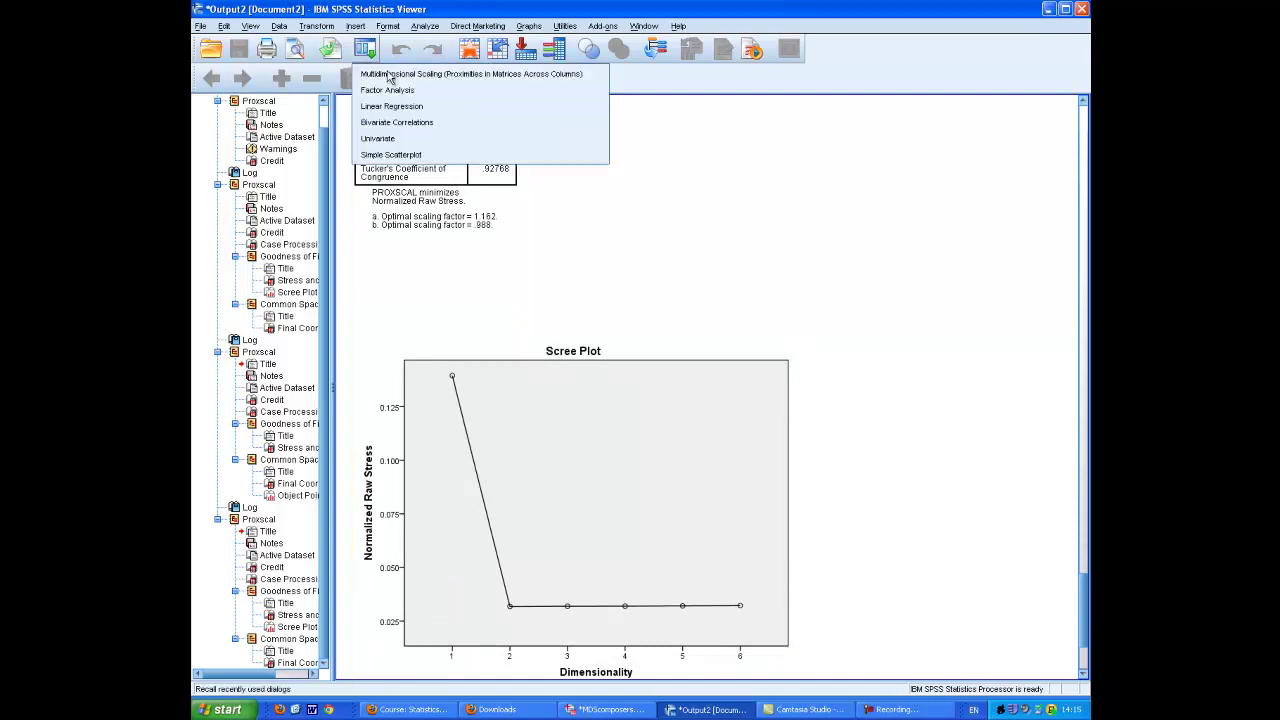
{"action": "left_click", "coordinate": [419, 89]}
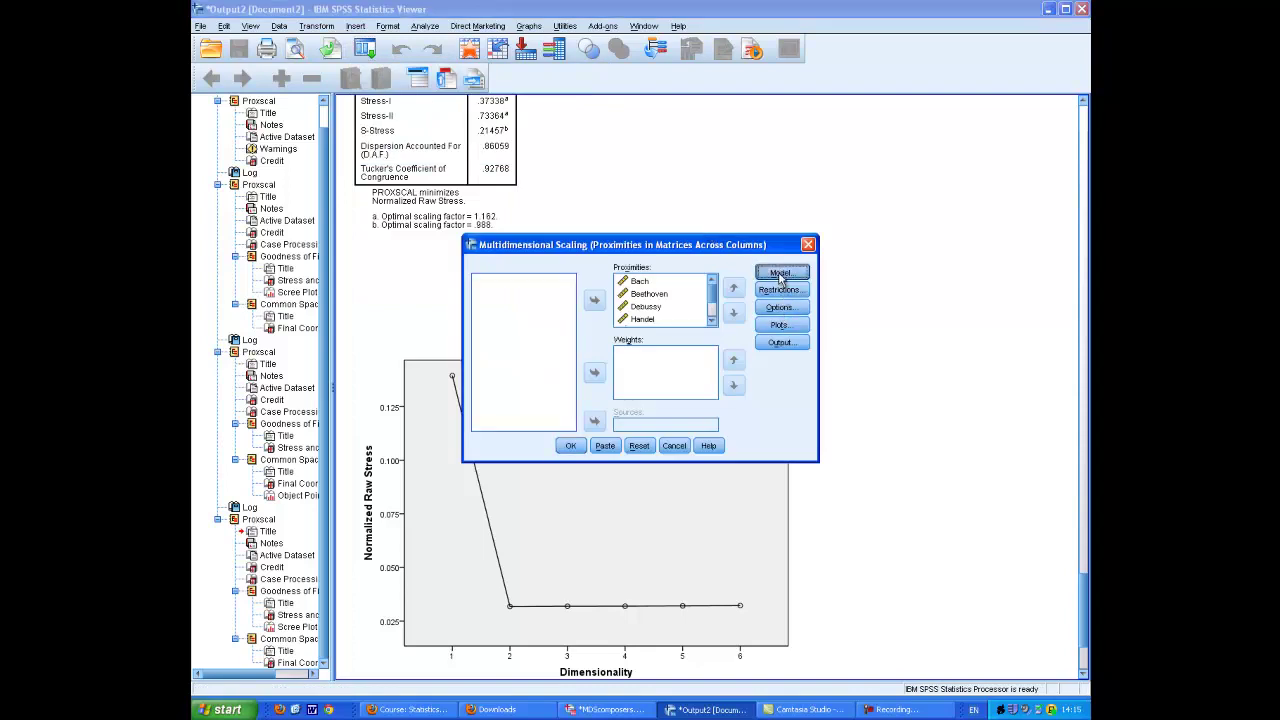
{"action": "left_click", "coordinate": [788, 272]}
{"action": "left_click", "coordinate": [681, 425]}
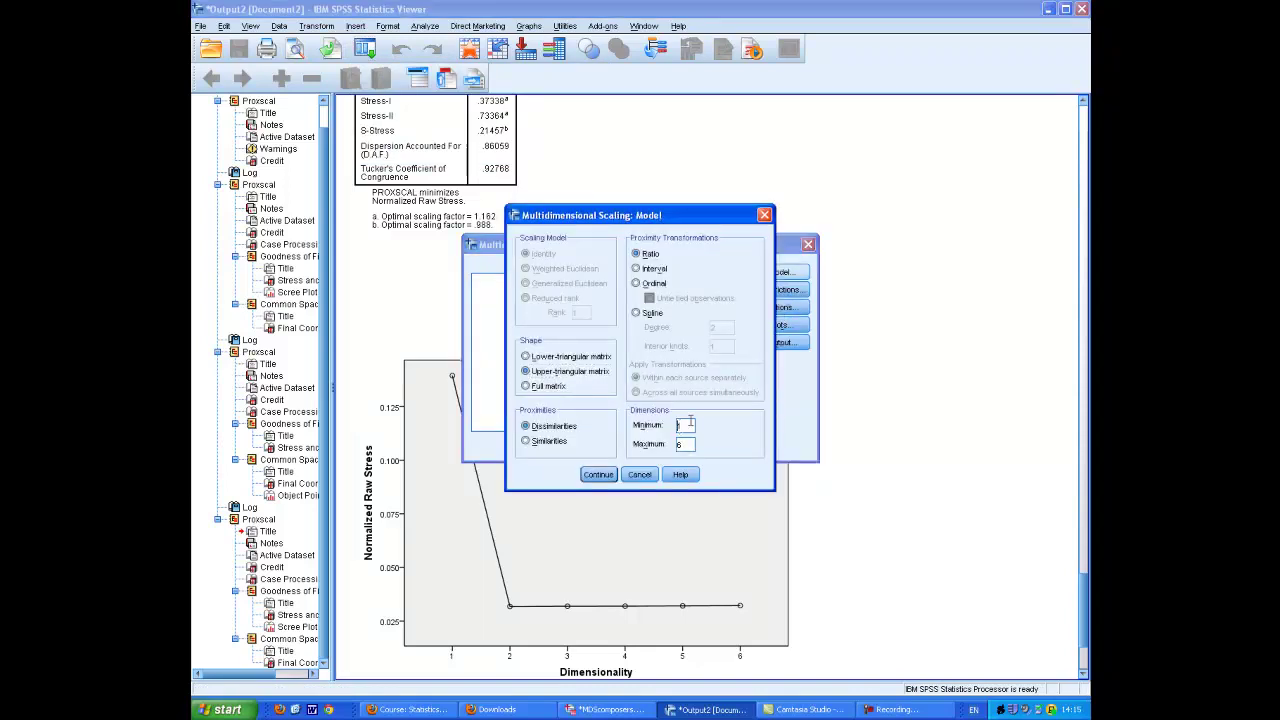
{"action": "type", "text": "2"}
{"action": "left_click", "coordinate": [683, 441]}
{"action": "type", "text": "2"}
{"action": "left_click", "coordinate": [597, 476]}
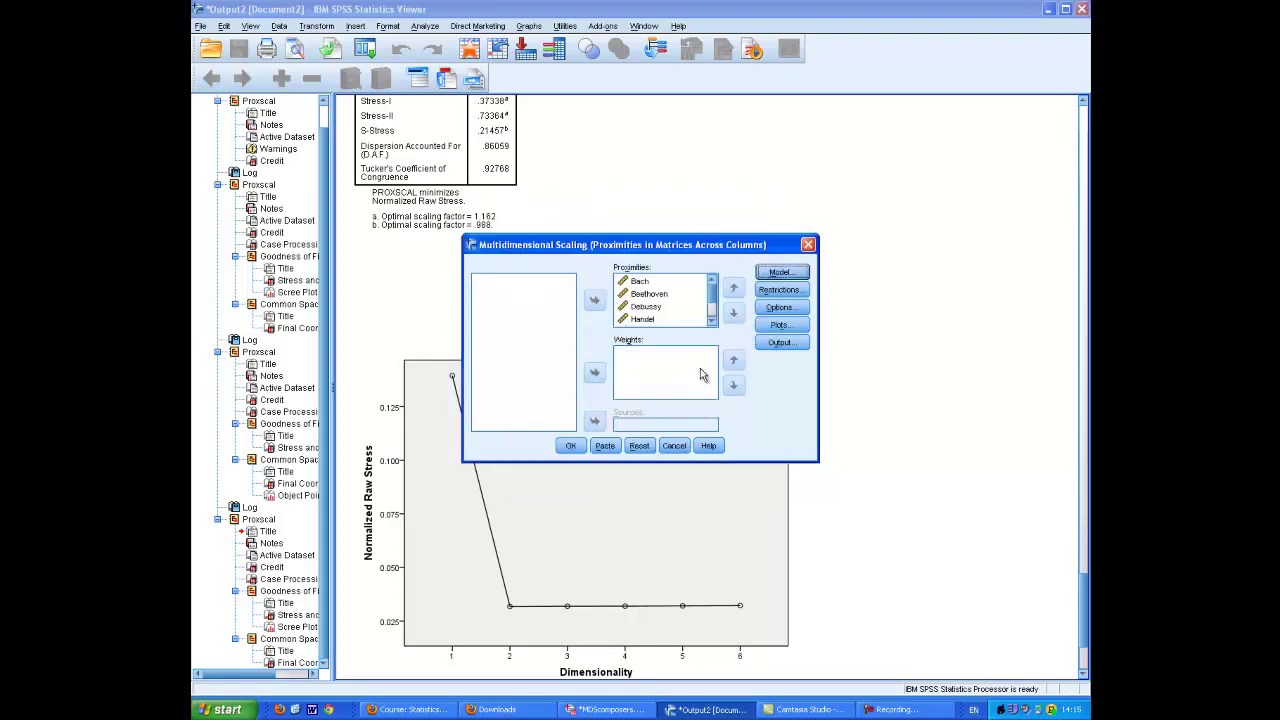
Step: Turn the common space plot back on and run the seven-composer analysis
{"action": "left_click", "coordinate": [780, 326]}
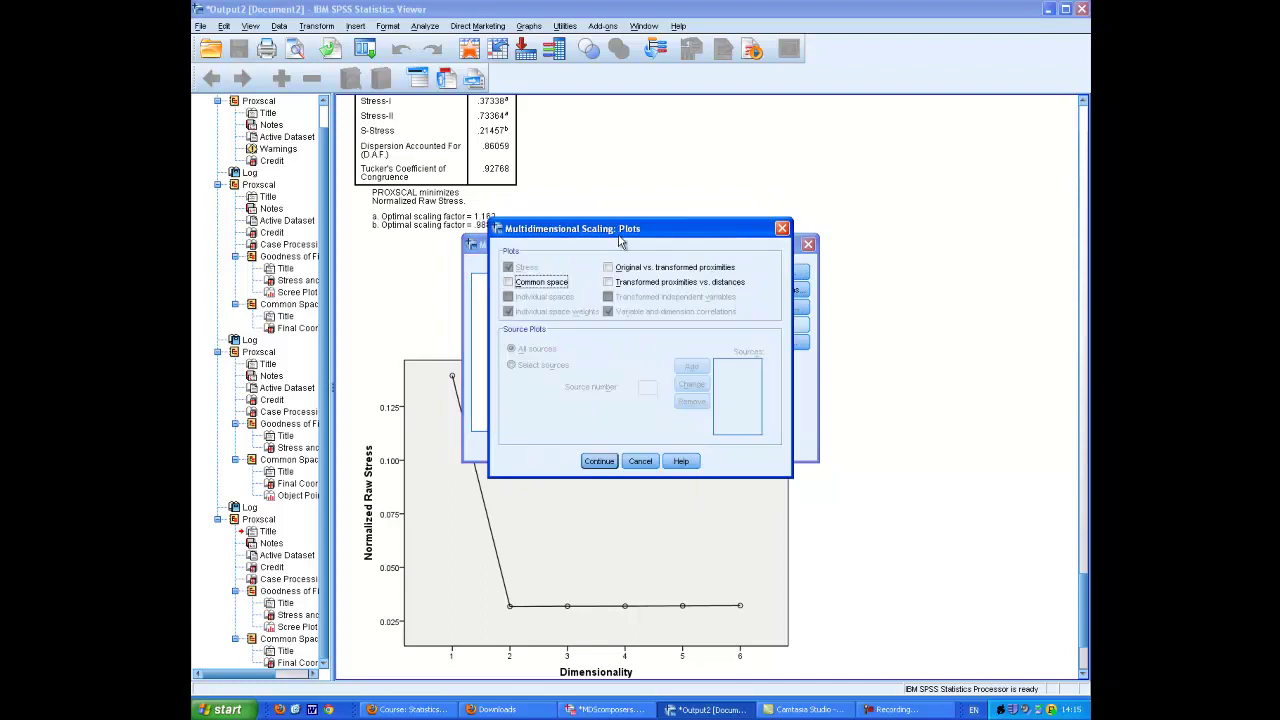
{"action": "left_click", "coordinate": [510, 284]}
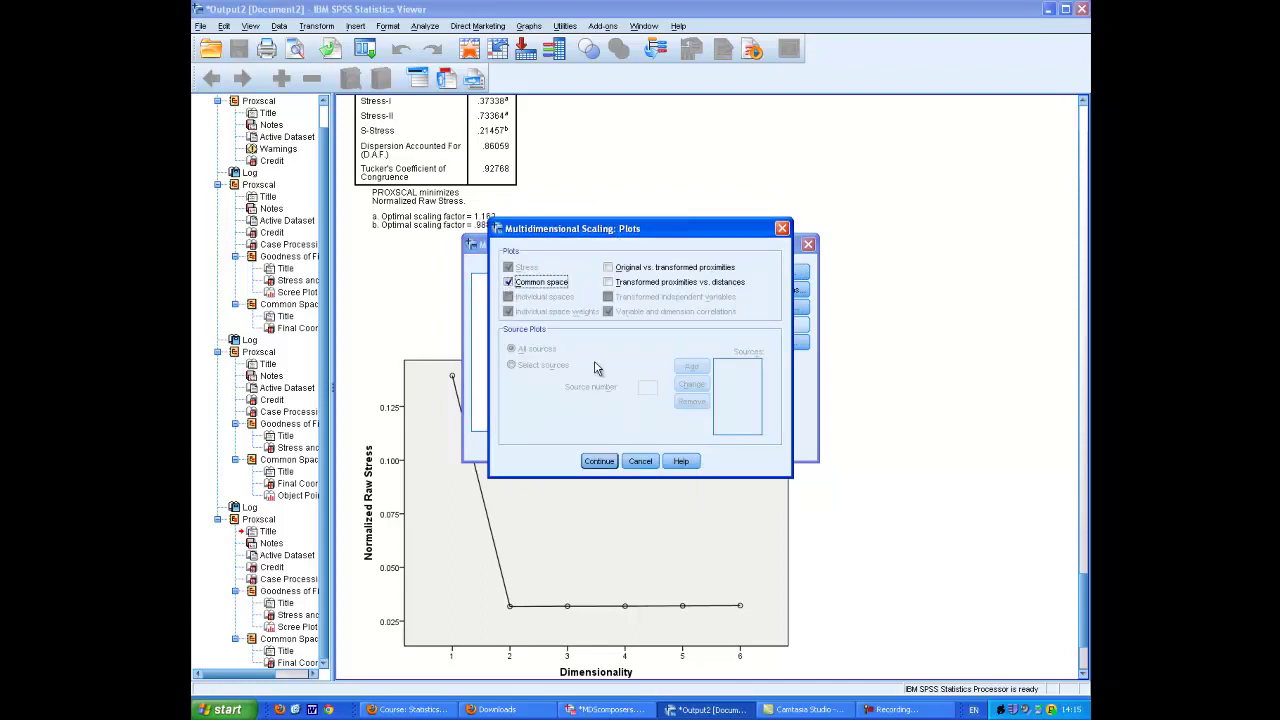
{"action": "left_click", "coordinate": [601, 462]}
{"action": "left_click", "coordinate": [569, 448]}
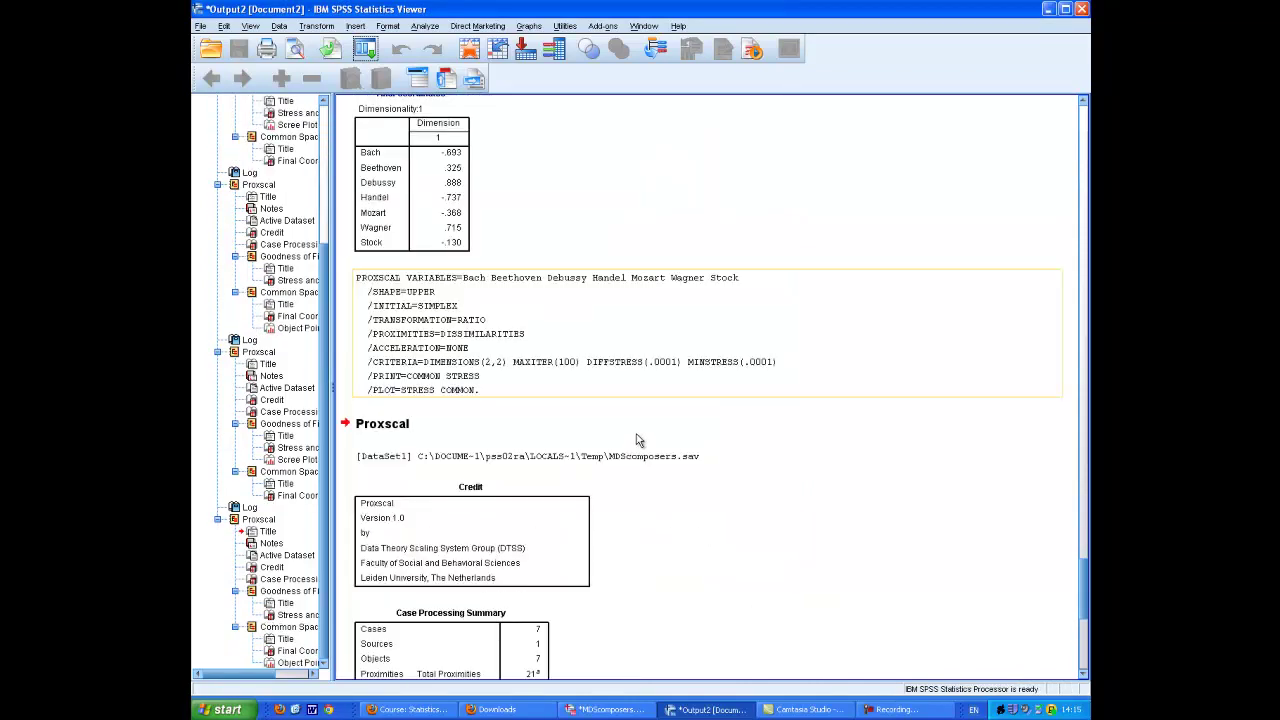
Step: Review the Final Coordinates table and Common Space chart, noting Stock at (-.290, .671), highest on dimension 2
{"action": "scroll", "coordinate": [633, 437], "scroll_direction": "down", "scroll_amount": 5}
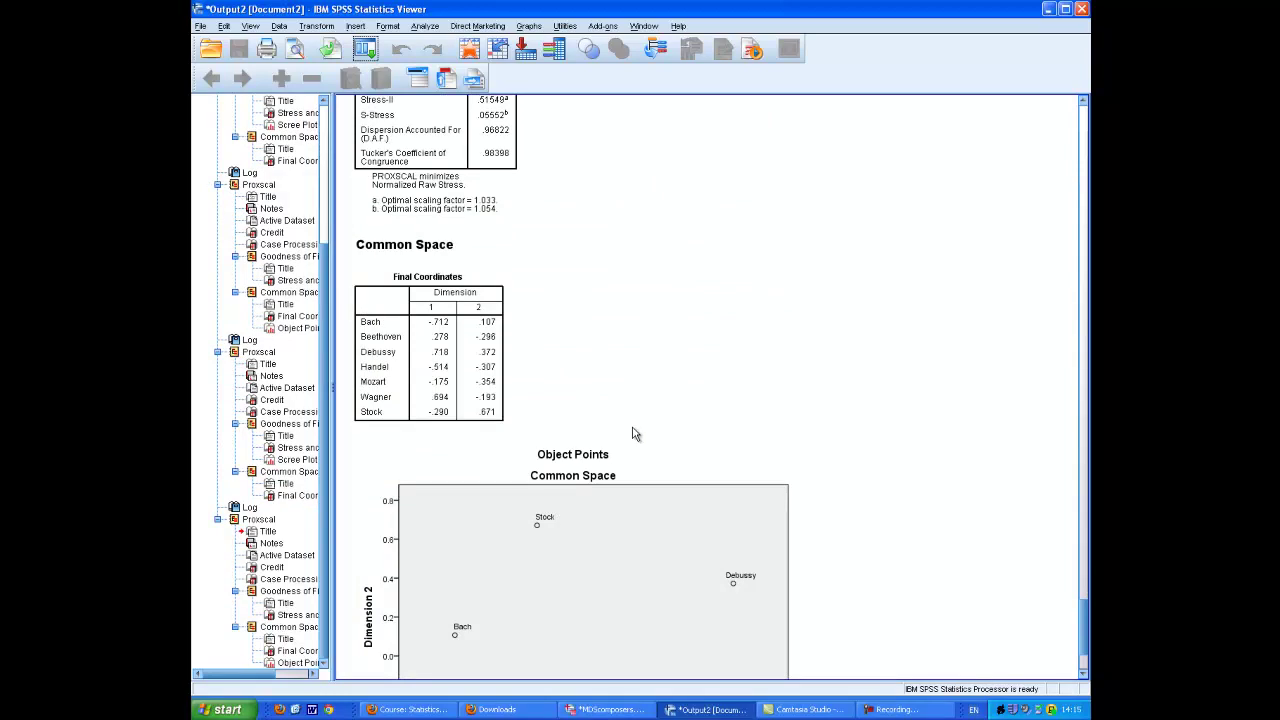
{"action": "left_click", "coordinate": [633, 437]}
{"action": "scroll", "coordinate": [633, 437], "scroll_direction": "down", "scroll_amount": 1}
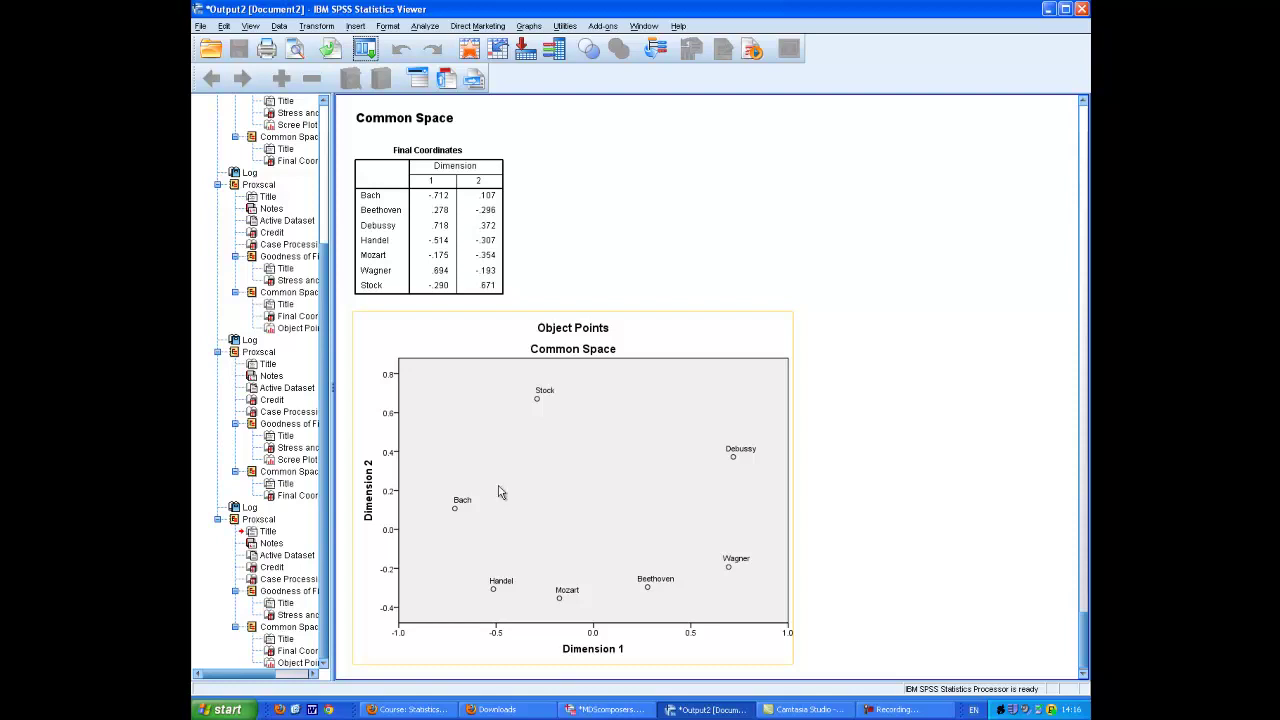
{"action": "left_click", "coordinate": [636, 300]}
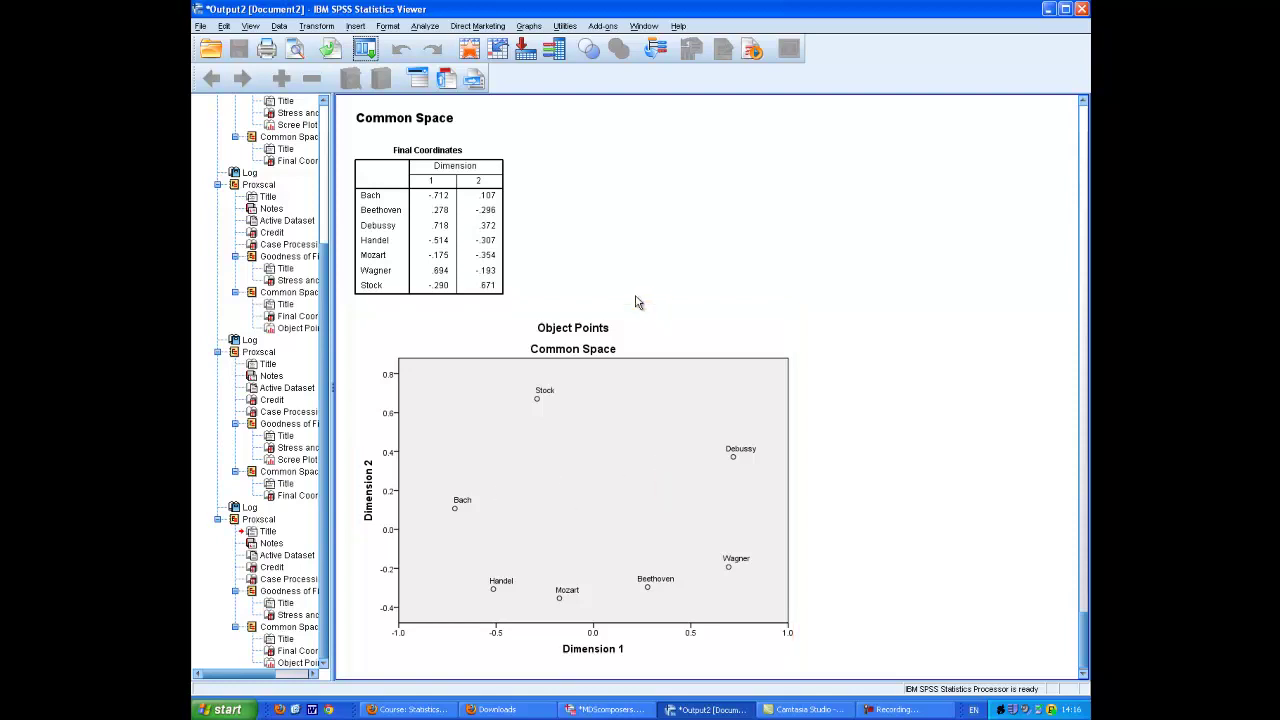